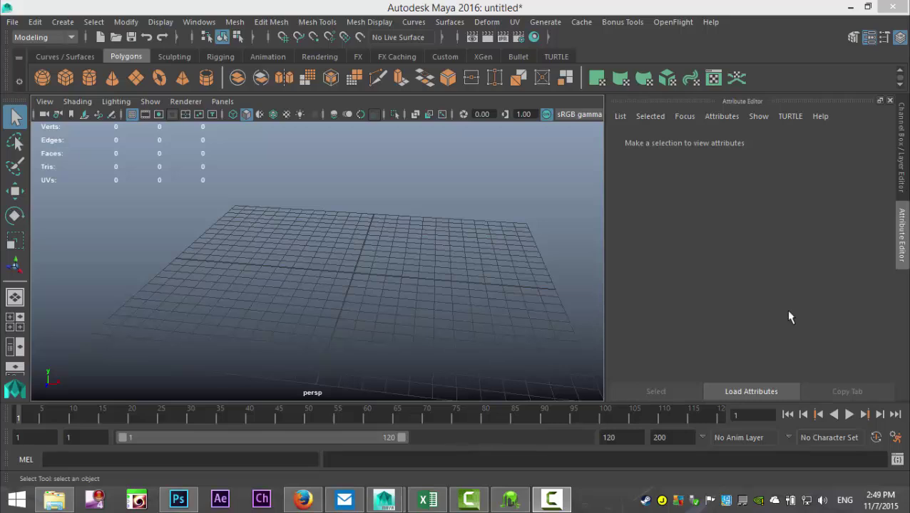
Create a polygon pipe at the grid centre and scale it up uniformly to about 4.99.
left_click_drag(228, 304, 250, 293, "alt")
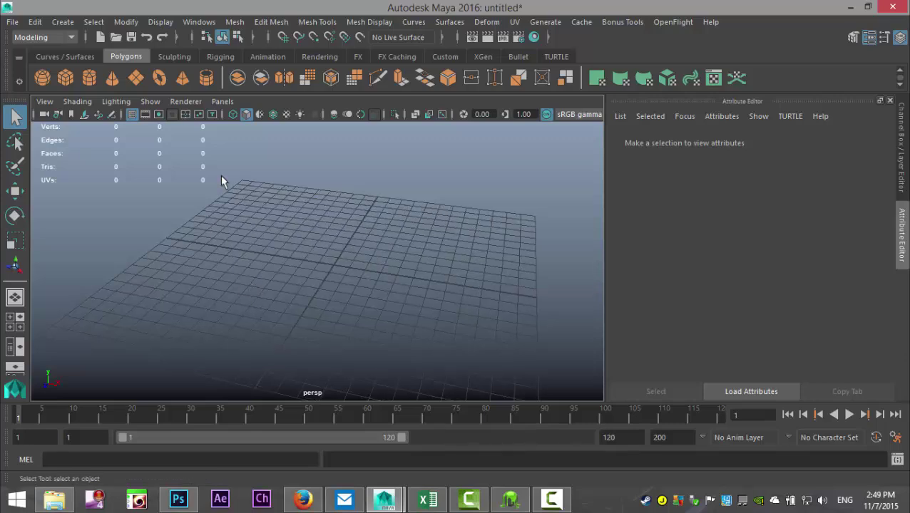
left_click(206, 80)
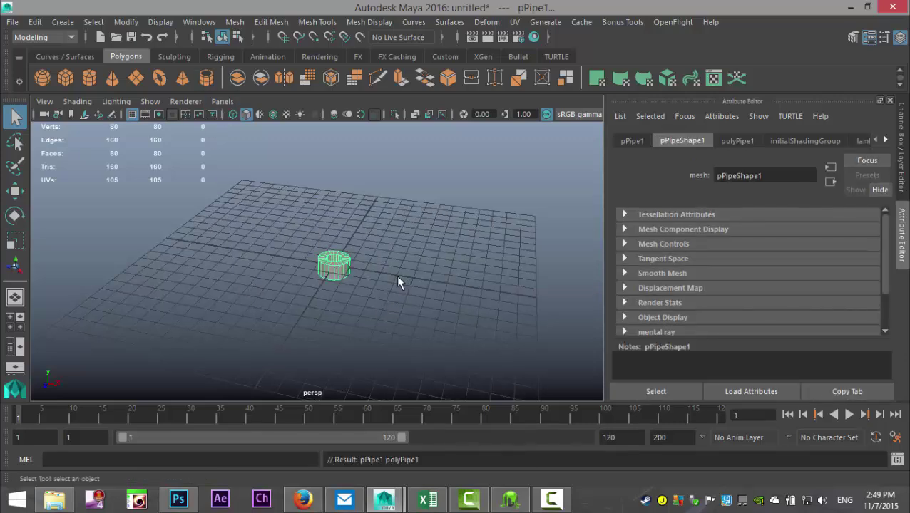
key("r")
left_click_drag(333, 266, 423, 286)
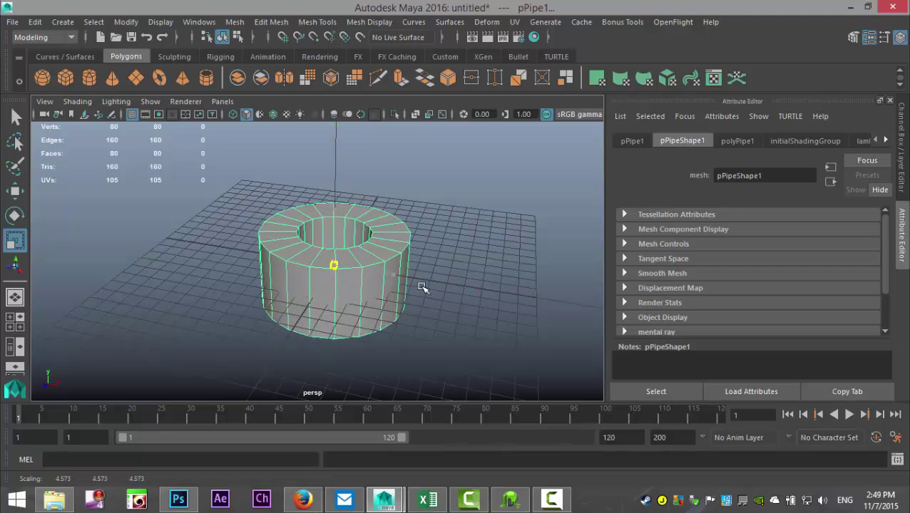
middle_click_drag(420, 288, 424, 293)
Rotate the pipe to exactly 90 degrees around the X axis so it stands upright.
key("e")
middle_click_drag(323, 234, 335, 335)
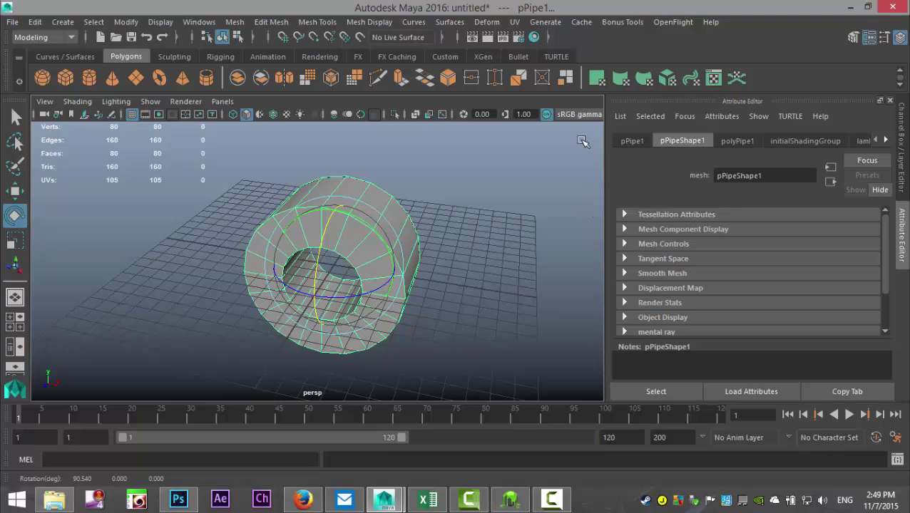
left_click(634, 142)
left_click(757, 245)
key("Return")
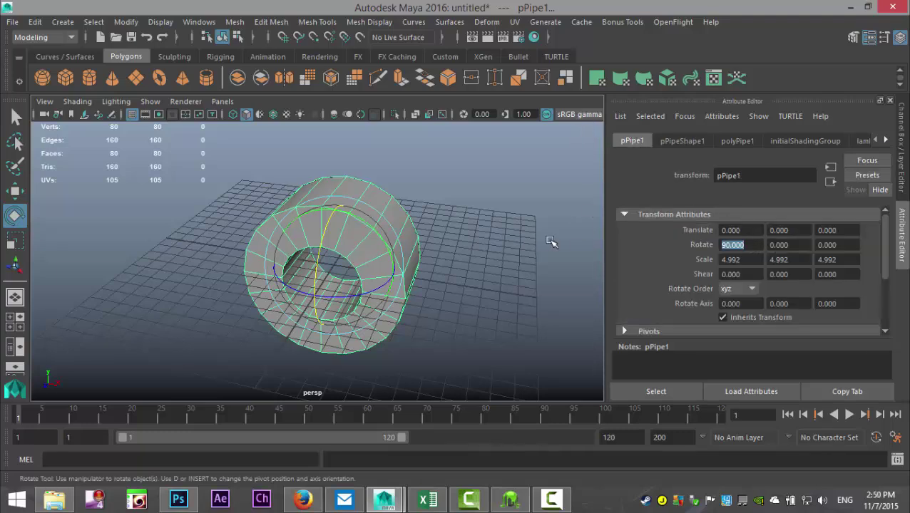
Set the pipe's subdivisions to 30 around the axis, 3 in height and 3 on the caps.
left_click(740, 142)
left_click(749, 276)
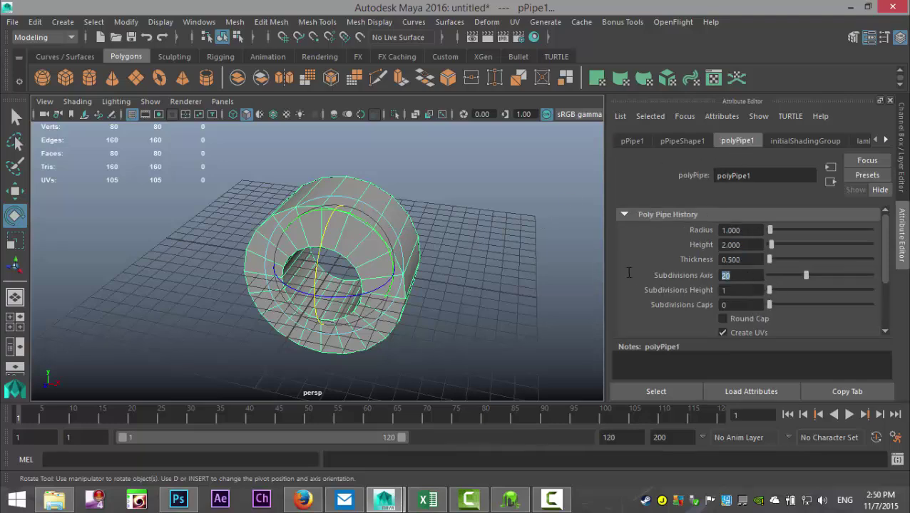
type("30")
key("Return")
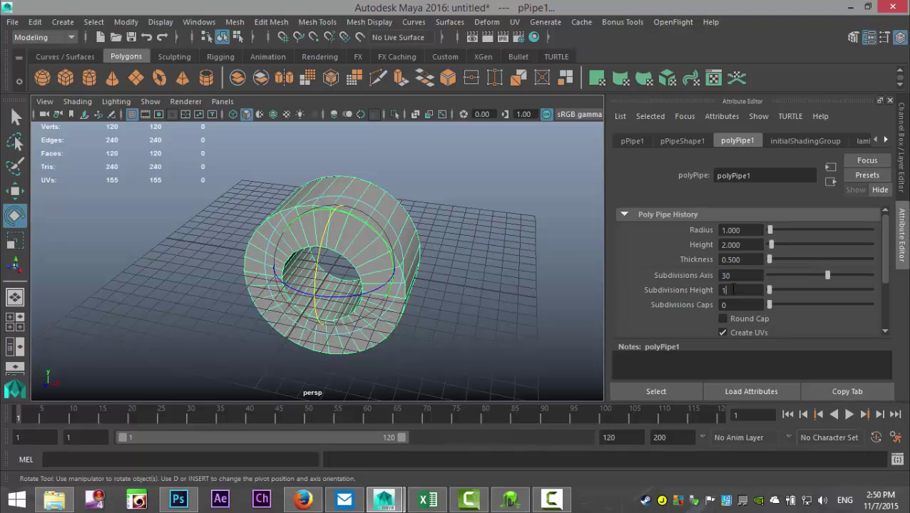
type("3")
key("Return")
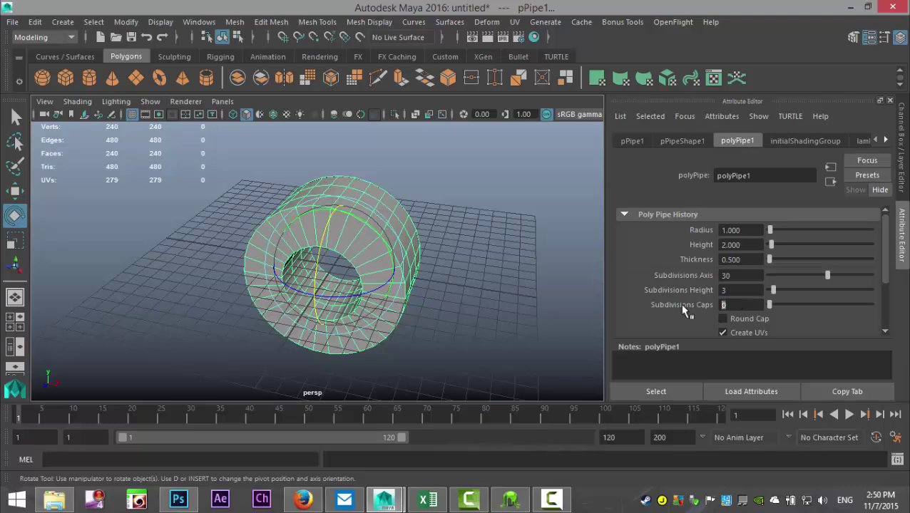
type("3")
key("Return")
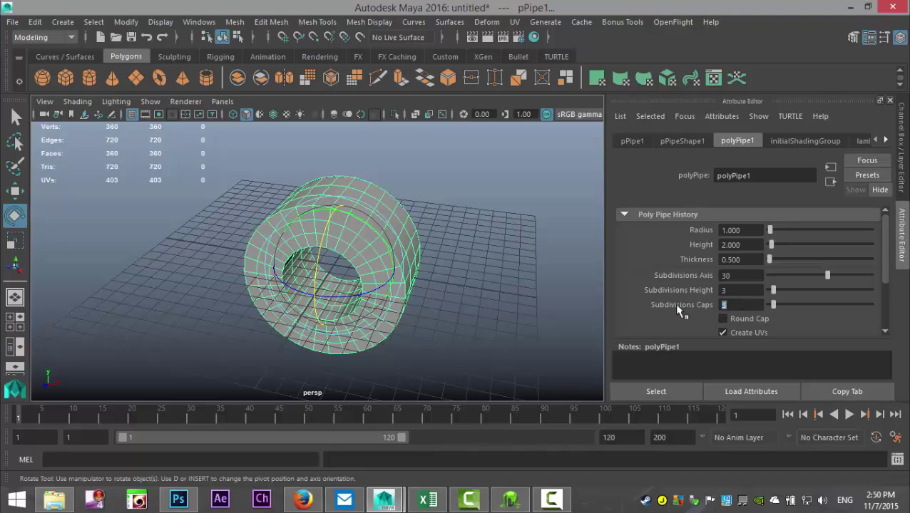
Enable Soft Select, switch the pipe to vertex mode and reduce the soft selection falloff radius.
scroll(586, 315, "up", 2)
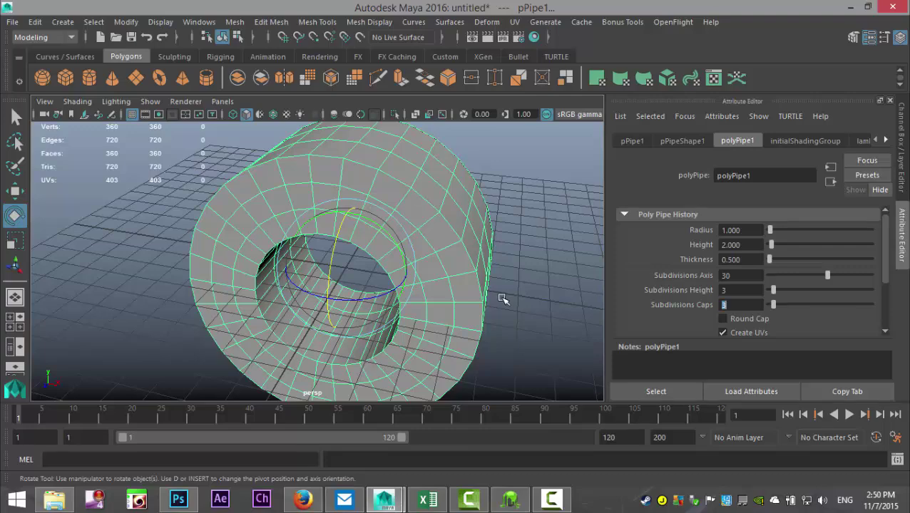
scroll(505, 300, "down", 1)
left_click_drag(507, 292, 475, 309, "alt")
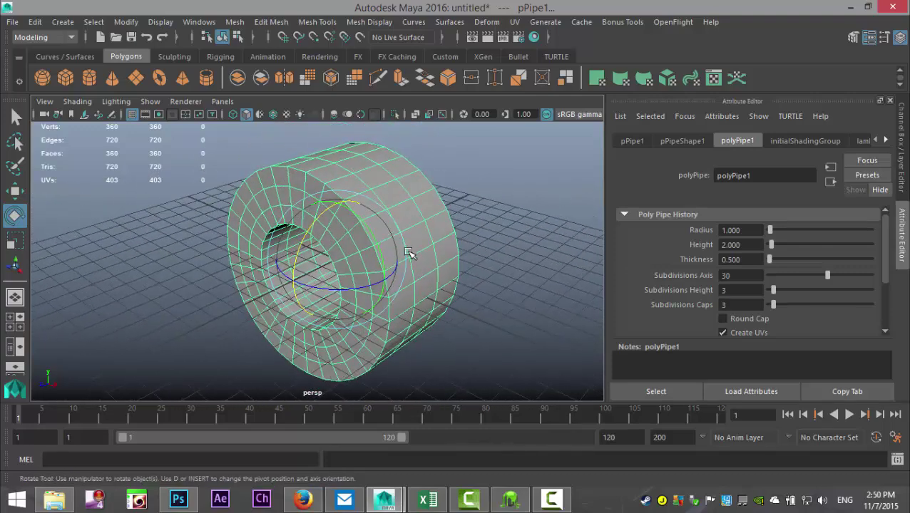
key("b")
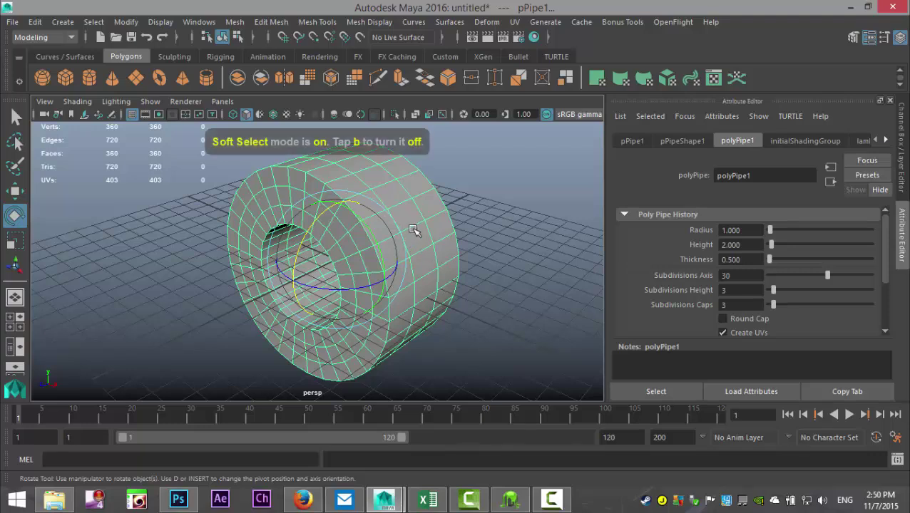
right_click_drag(413, 230, 413, 141)
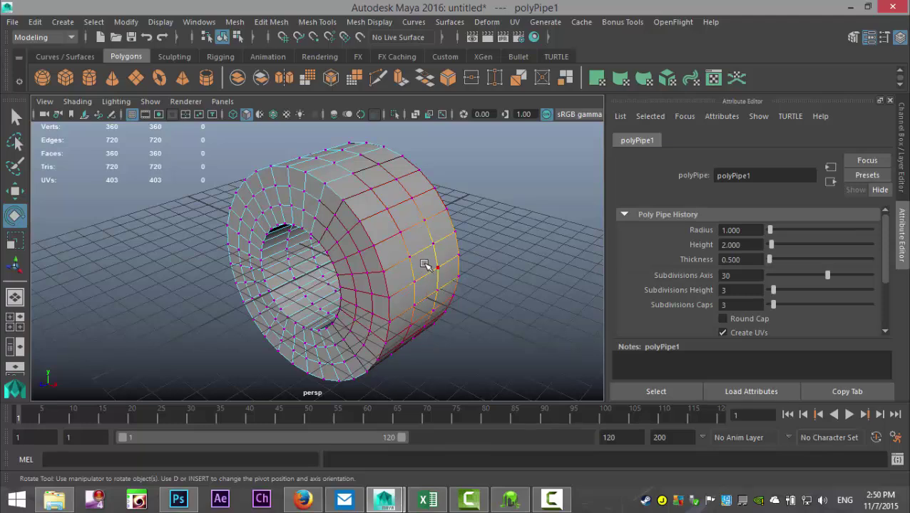
key("b")
left_click_drag(444, 270, 458, 293)
middle_click_drag(459, 294, 413, 299)
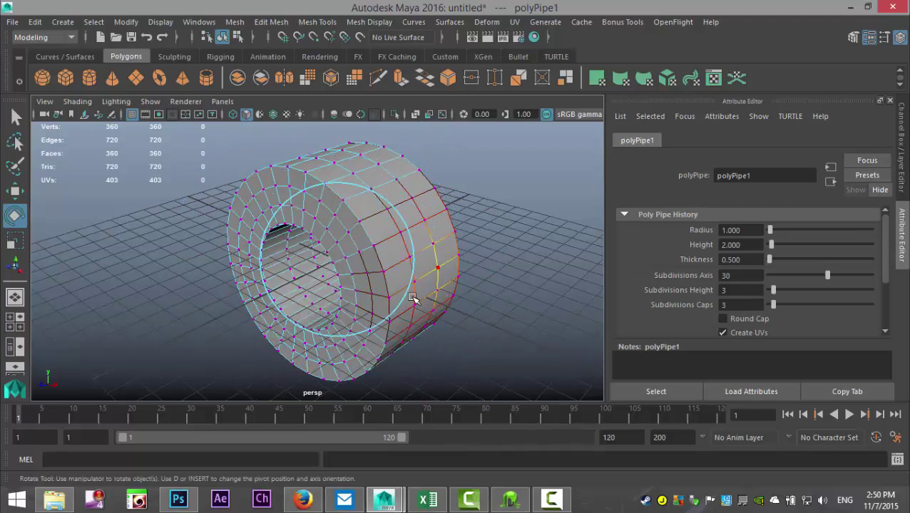
Pull one vertex on the pipe's outer side outward and one on its top upward with soft selection.
left_click(411, 258)
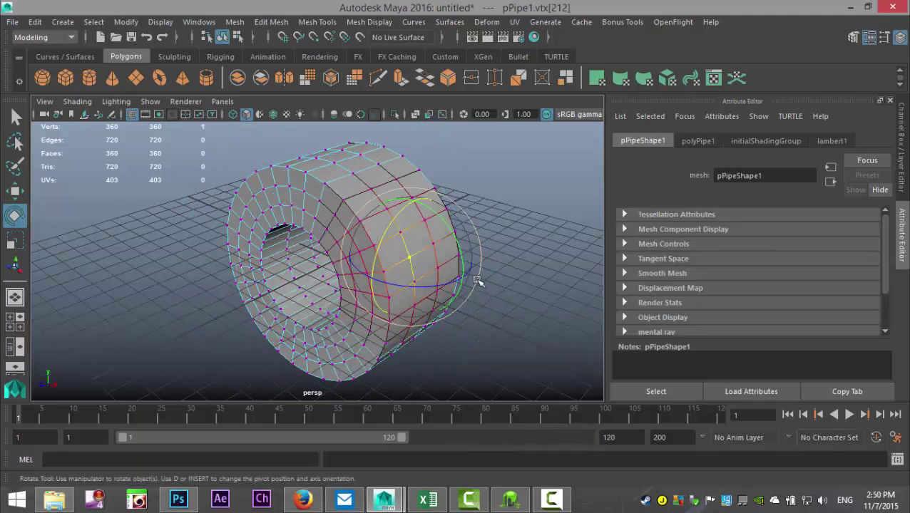
key("w")
left_click_drag(469, 282, 528, 304)
left_click(359, 169)
left_click_drag(360, 175, 332, 222, "alt")
Move a vertex on the upper part of the pipe's front face to deform the rim around the opening.
middle_click_drag(228, 251, 266, 231, "alt")
left_click_drag(265, 230, 411, 241, "alt")
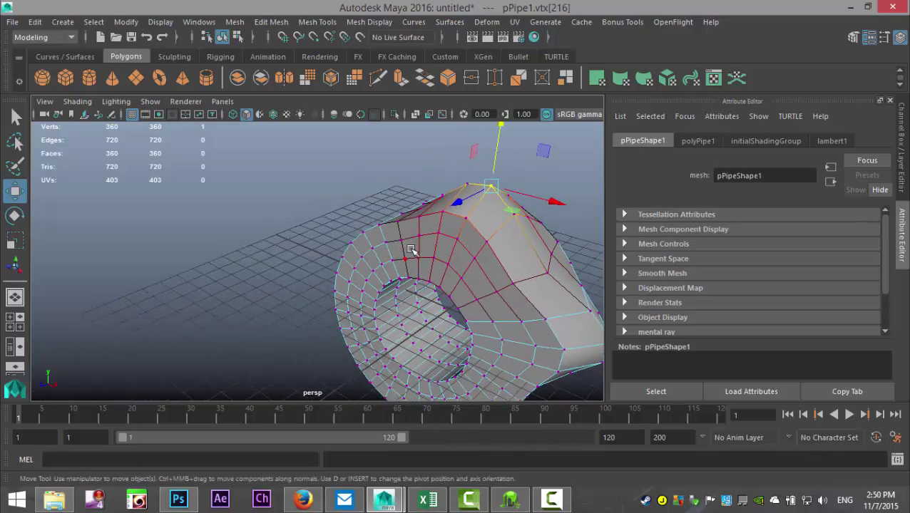
left_click(404, 258)
left_click_drag(374, 275, 349, 290)
left_click_drag(274, 292, 360, 329, "alt")
left_click(362, 343)
left_click_drag(284, 354, 399, 341, "alt")
key("ctrl+z")
Move several vertices around the pipe's underside and lower outer side to make the shape irregular.
left_click(255, 335)
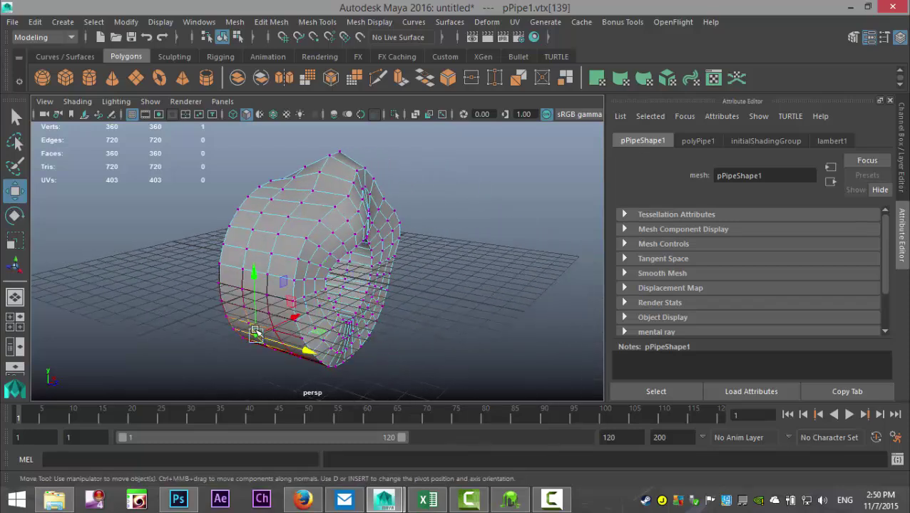
left_click_drag(289, 320, 259, 337)
left_click_drag(180, 306, 497, 367, "alt")
left_click(169, 261)
left_click(254, 294)
left_click(360, 319)
left_click_drag(278, 313, 351, 303)
left_click(227, 302)
left_click_drag(174, 268, 111, 289)
Move further vertices on the pipe's side and lower front face to bulge and dent the surface.
middle_click_drag(377, 354, 397, 363, "alt")
left_click_drag(398, 363, 346, 368, "alt")
left_click(387, 257)
left_click_drag(398, 235, 382, 260)
left_click_drag(179, 286, 312, 322, "alt")
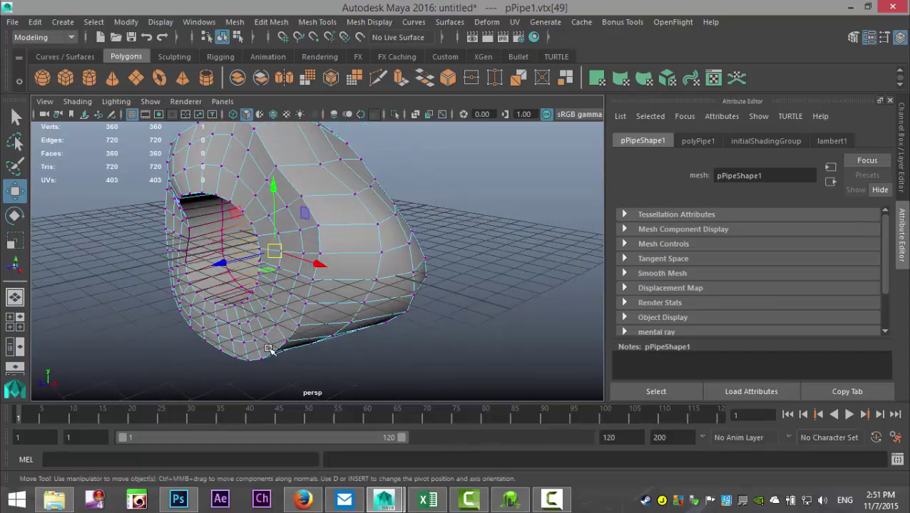
left_click(206, 325)
left_click_drag(182, 331, 127, 350)
Deselect the vertices and examine the deformed pipe's overall shape from several angles.
left_click_drag(232, 331, 389, 321, "alt")
left_click_drag(227, 299, 342, 307, "alt")
left_click(519, 156)
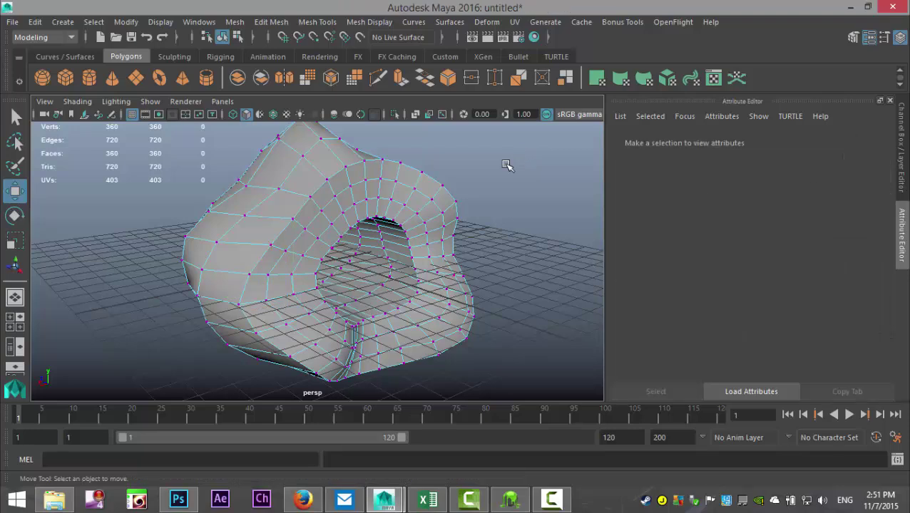
scroll(467, 279, "down", 5)
scroll(467, 278, "up", 5)
scroll(481, 316, "down", 3)
left_click_drag(475, 316, 483, 338, "alt")
scroll(405, 333, "up", 3)
left_click_drag(438, 318, 331, 313, "alt")
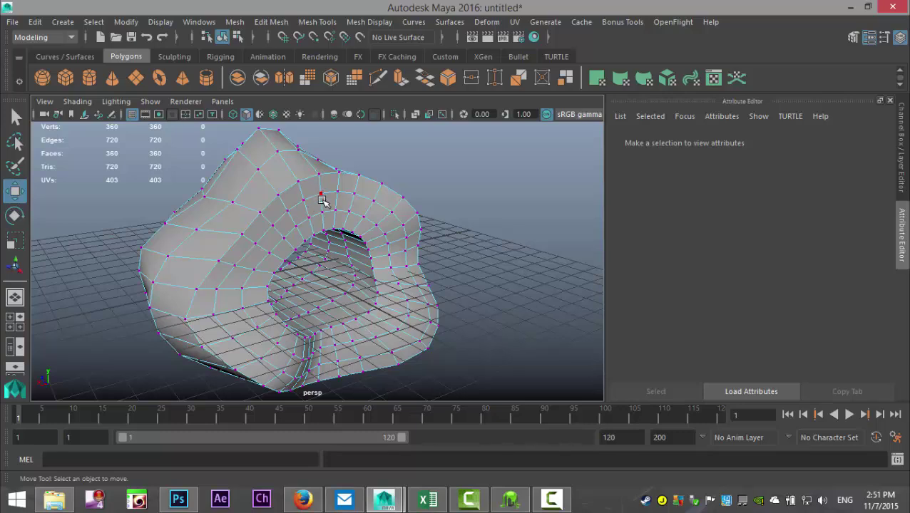
Return the deformed pipe to object mode and apply Smooth to its mesh.
left_click(321, 199)
right_click_drag(321, 204, 384, 111)
right_click_drag(361, 206, 378, 442)
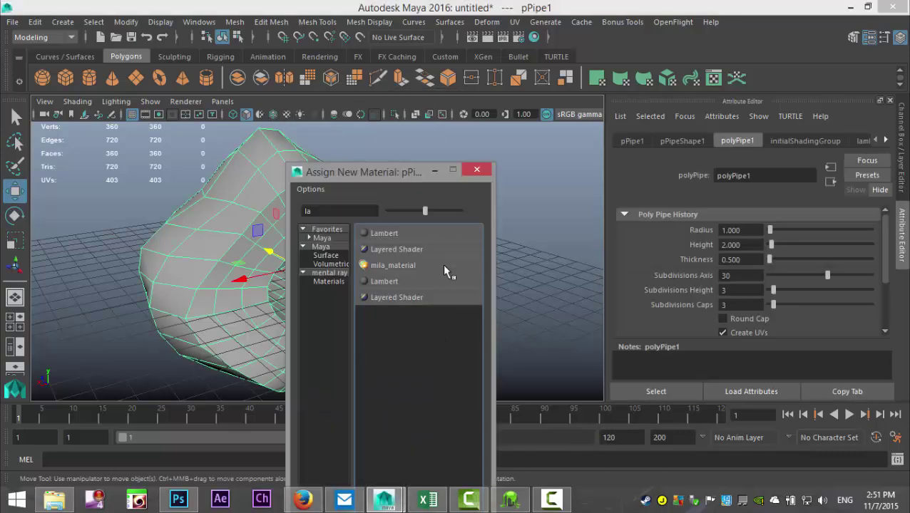
left_click(476, 171)
left_click(335, 189)
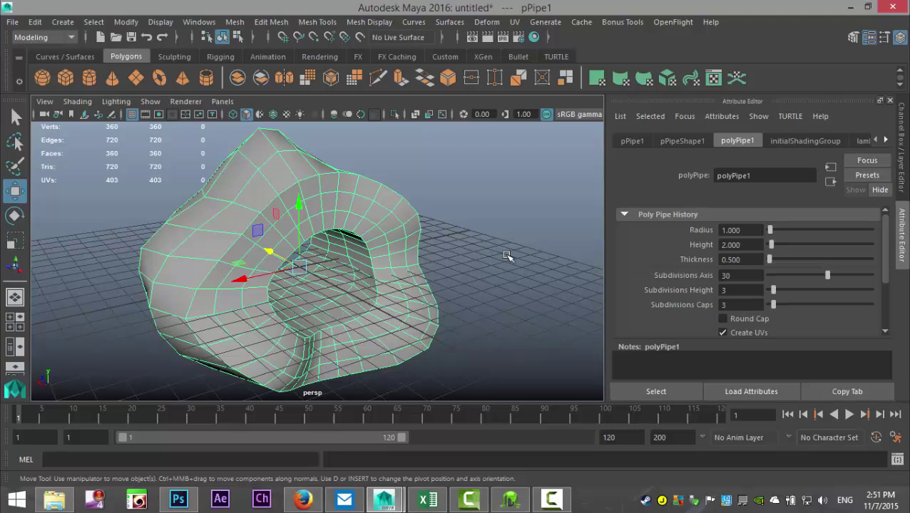
left_click(235, 21)
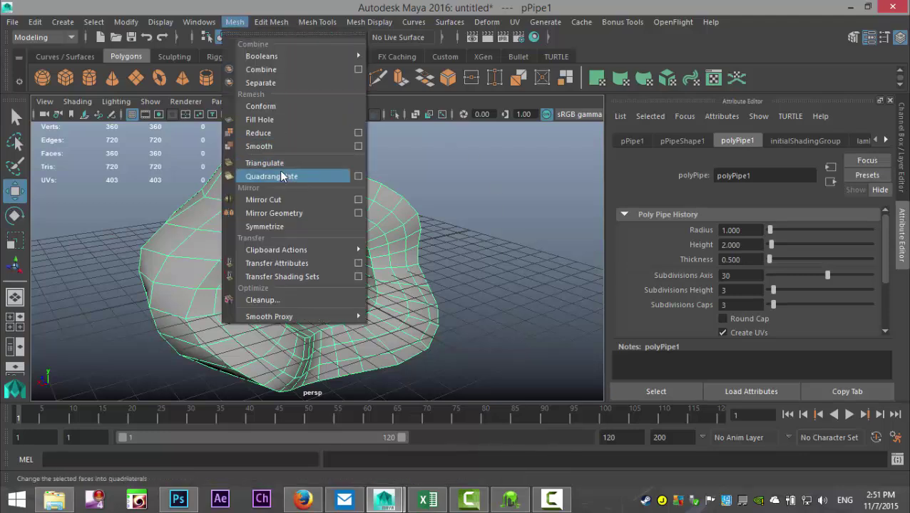
left_click(274, 150)
left_click(470, 244)
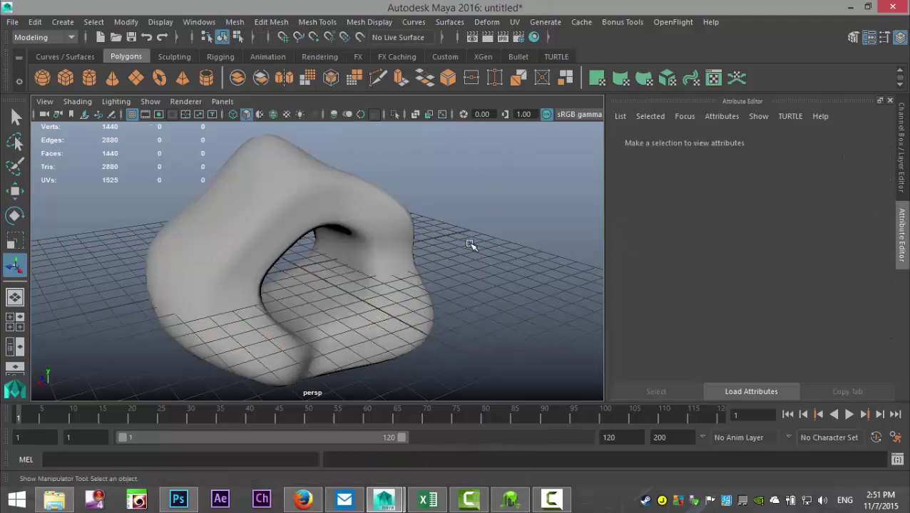
left_click_drag(465, 285, 314, 242, "alt")
Assign a new Lambert material to the smoothed pipe.
left_click(302, 190)
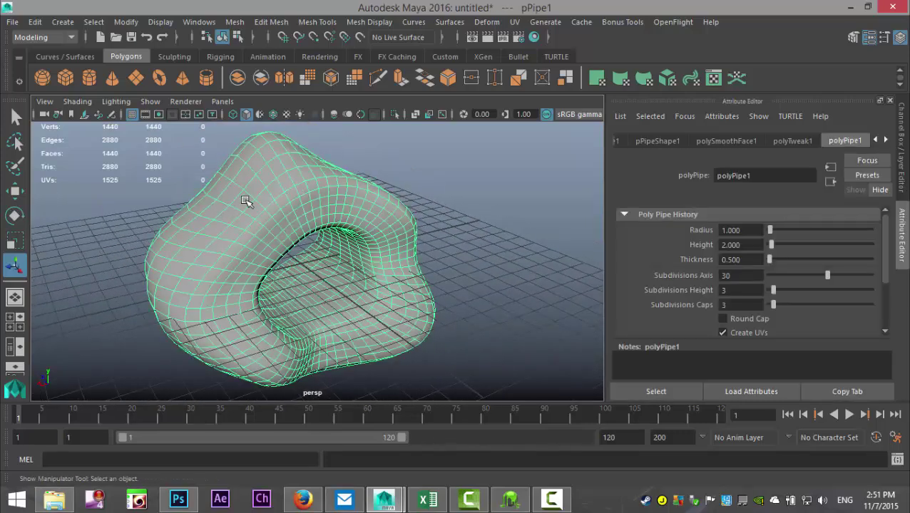
right_click_drag(286, 191, 303, 441)
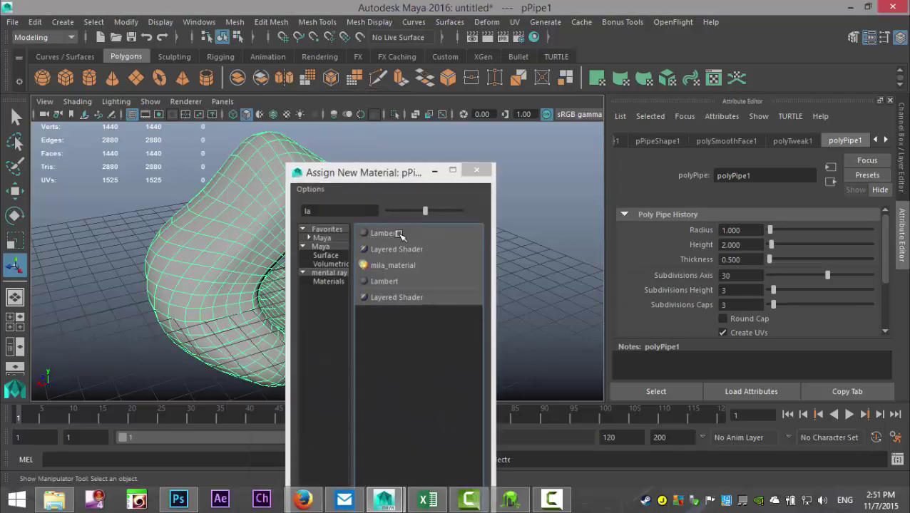
left_click(389, 234)
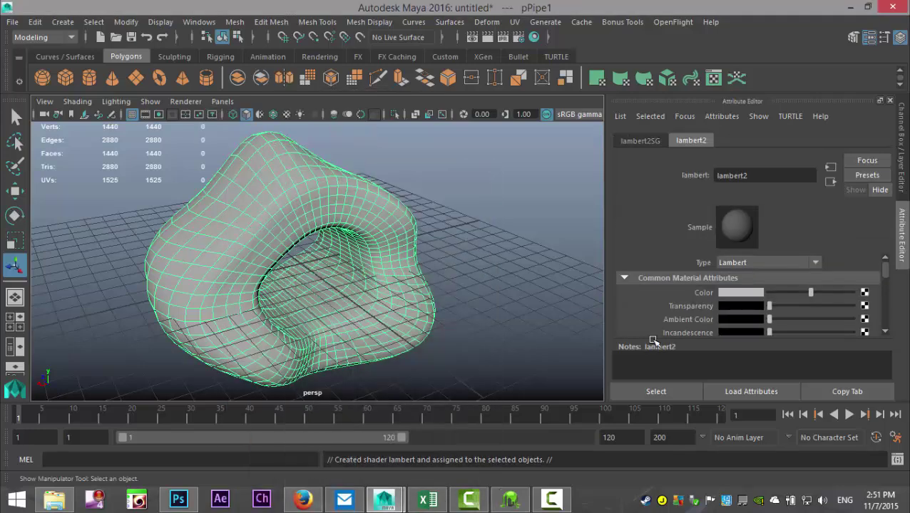
Connect a File texture to the Lambert material's color and load checker.jpg from the Desktop as its image.
left_click(864, 293)
left_click(492, 282)
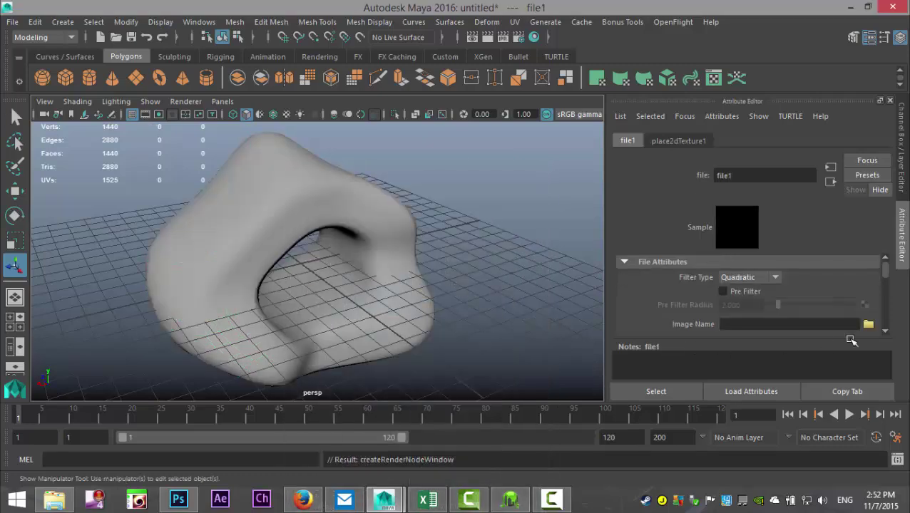
left_click(869, 324)
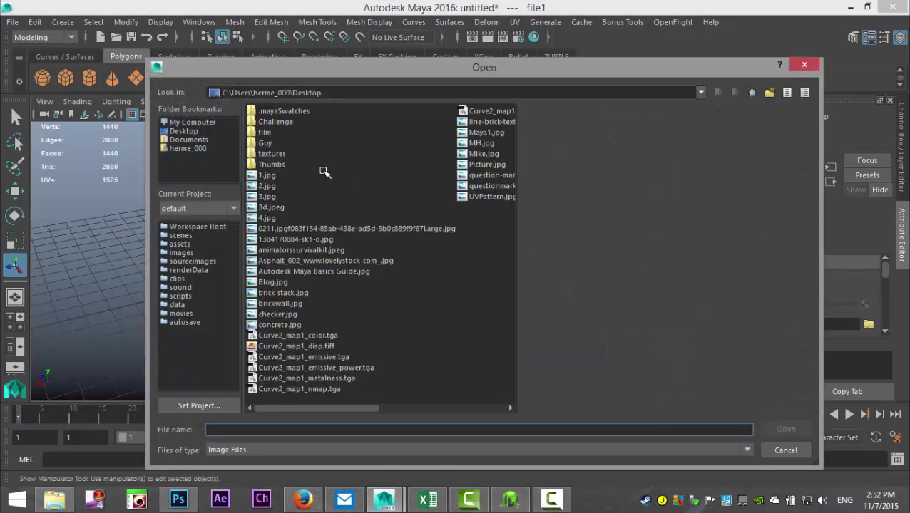
left_click(277, 315)
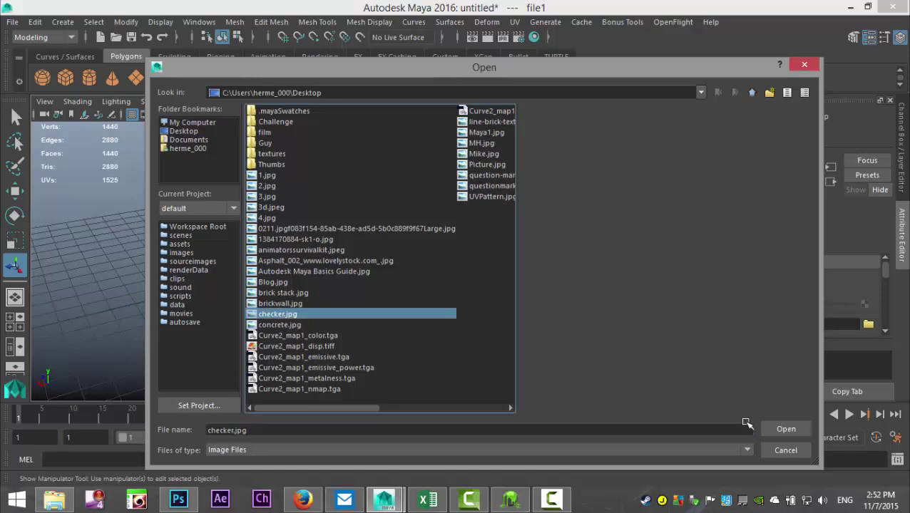
left_click(767, 427)
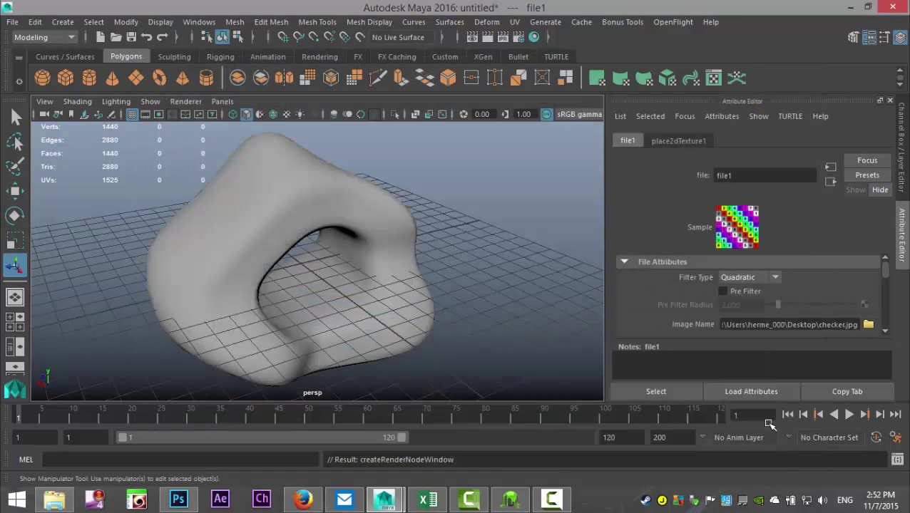
Turn on textured display in the viewport and inspect the checker pattern on the pipe.
left_click(287, 115)
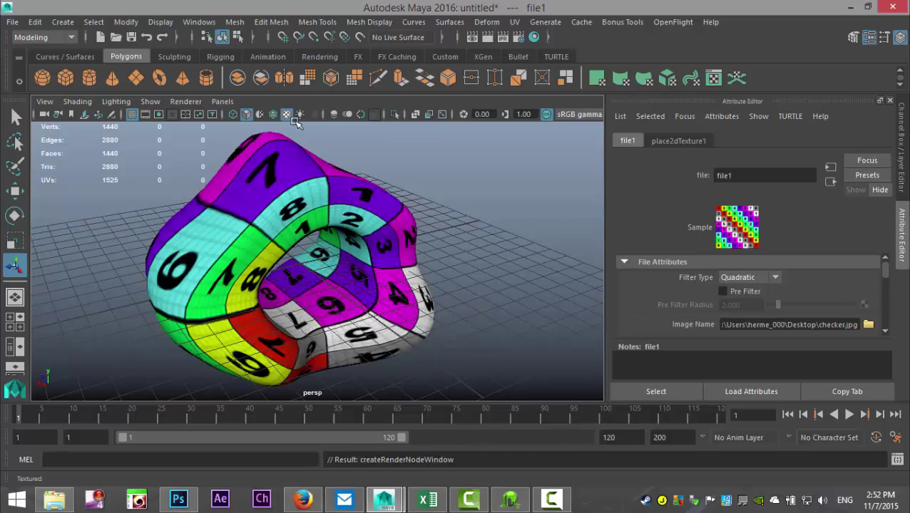
scroll(403, 269, "down", 3)
left_click_drag(269, 265, 307, 277, "alt")
middle_click_drag(310, 278, 338, 290, "alt")
left_click_drag(339, 289, 278, 208, "alt")
Apply Automatic UV mapping to the deformed pipe.
left_click(283, 217)
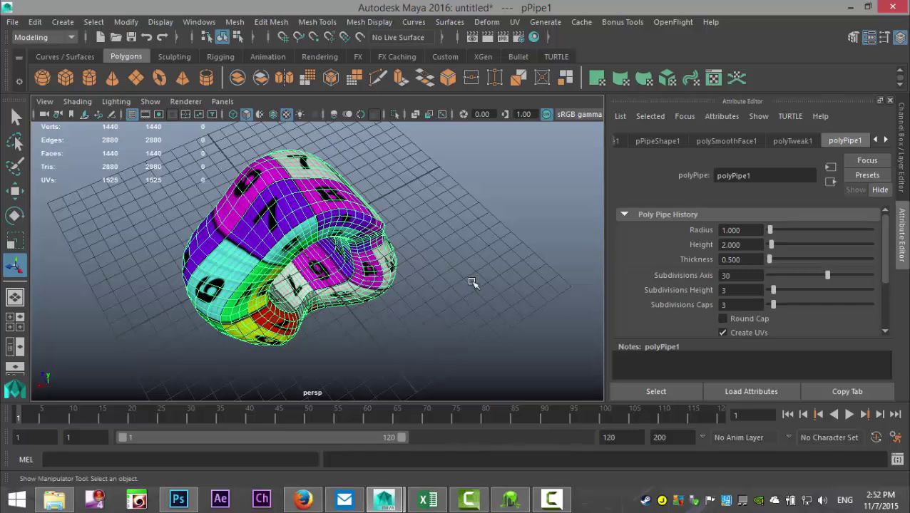
left_click(514, 21)
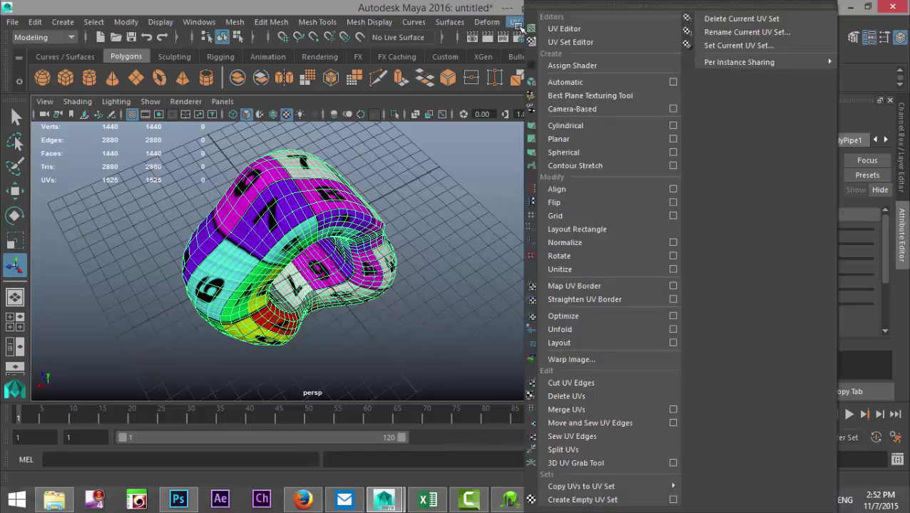
left_click(583, 82)
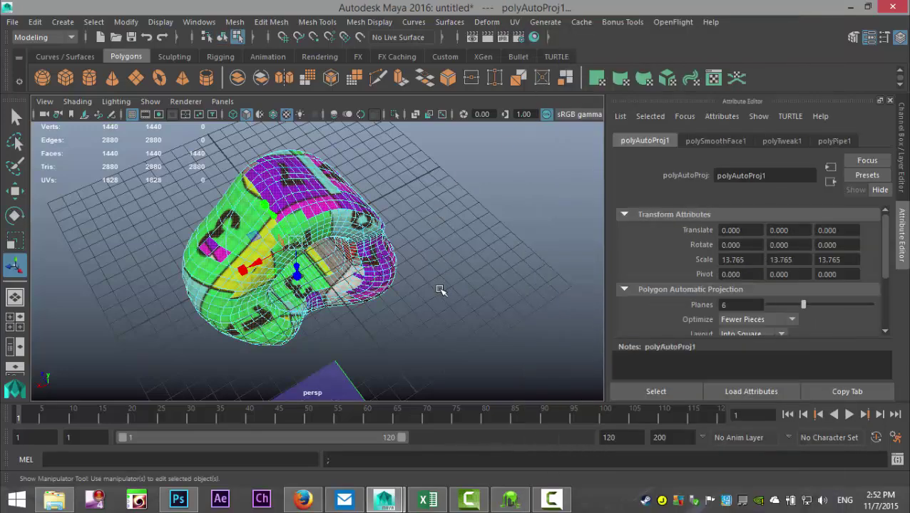
Apply a Cylindrical UV mapping to the pipe and check how the numbered checker pattern wraps around it.
scroll(440, 290, "up", 4)
scroll(439, 297, "down", 5)
scroll(439, 297, "up", 1)
left_click_drag(339, 283, 354, 265, "alt")
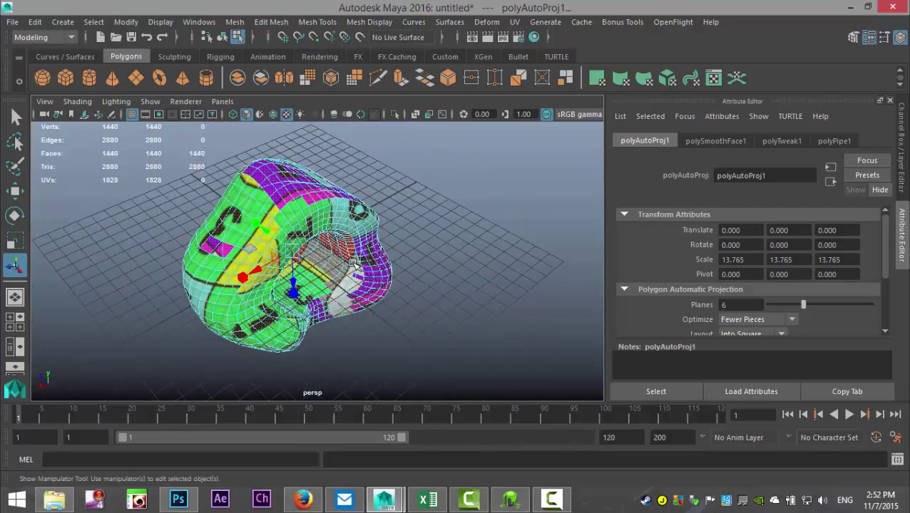
left_click(516, 23)
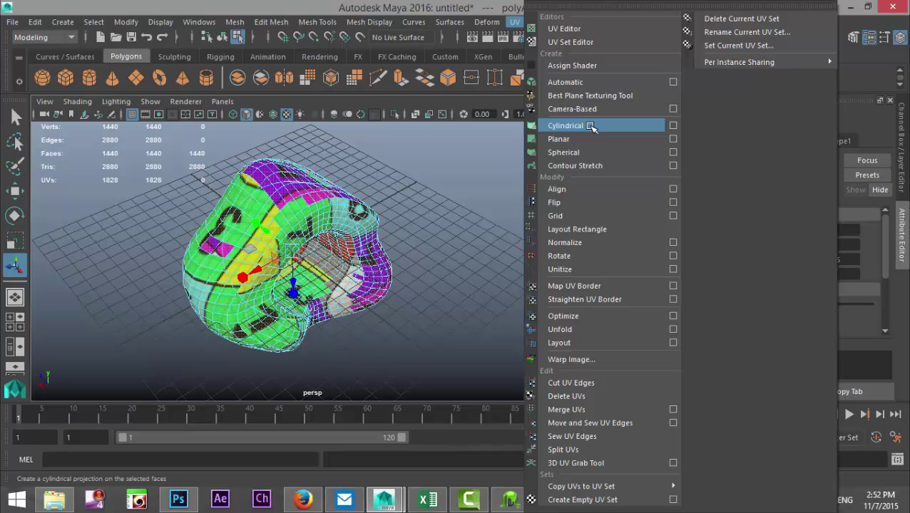
left_click(565, 125)
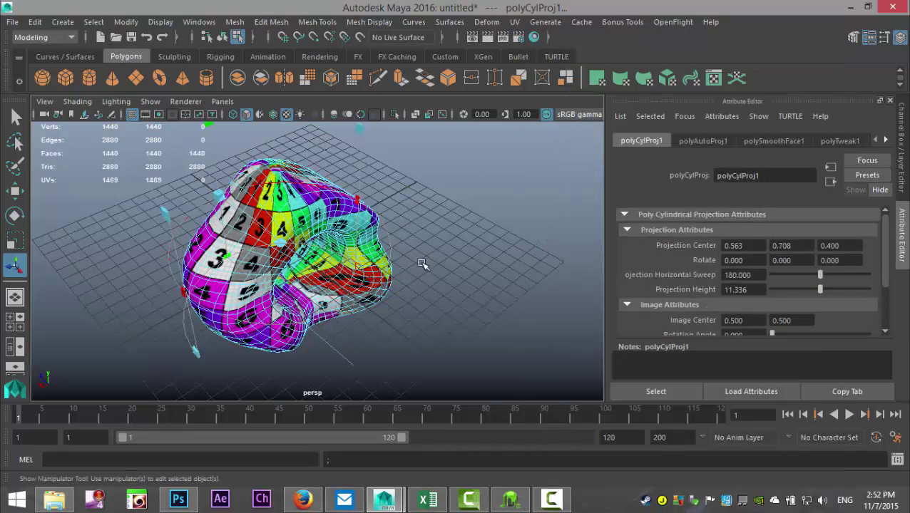
scroll(429, 272, "up", 2)
left_click_drag(437, 285, 451, 270, "alt")
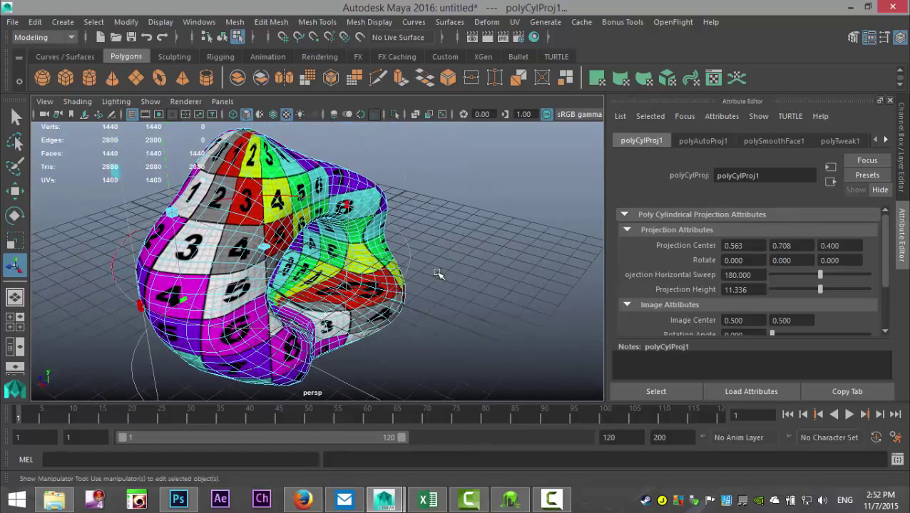
Examine the pipe's cylindrical UV layout in the UV Editor and minimize the editor.
left_click(515, 22)
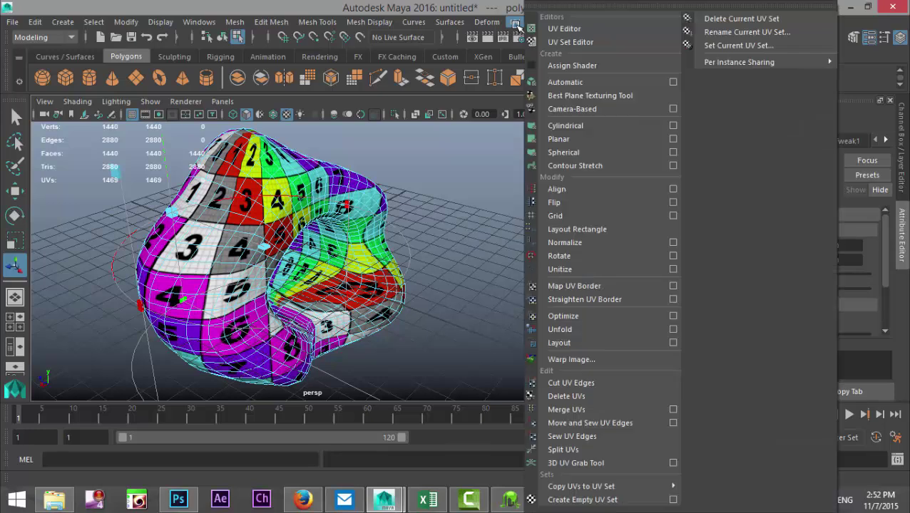
left_click(583, 44)
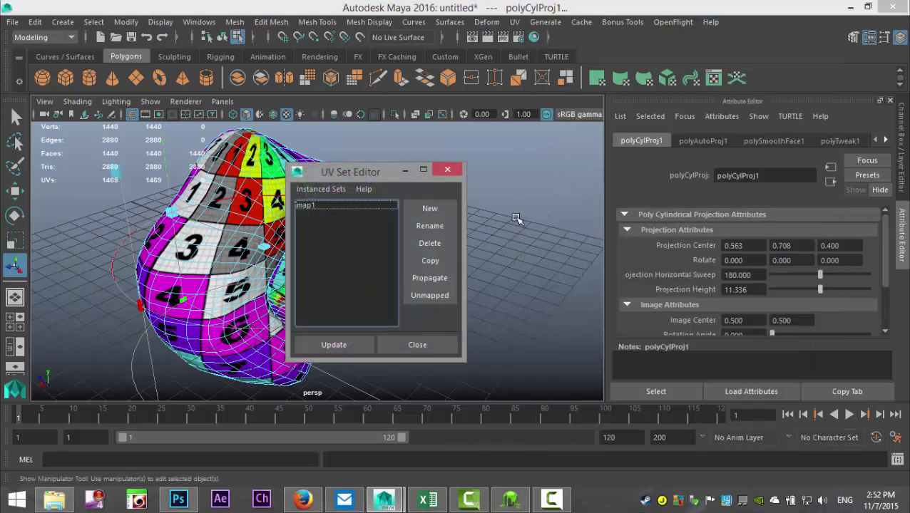
left_click(450, 170)
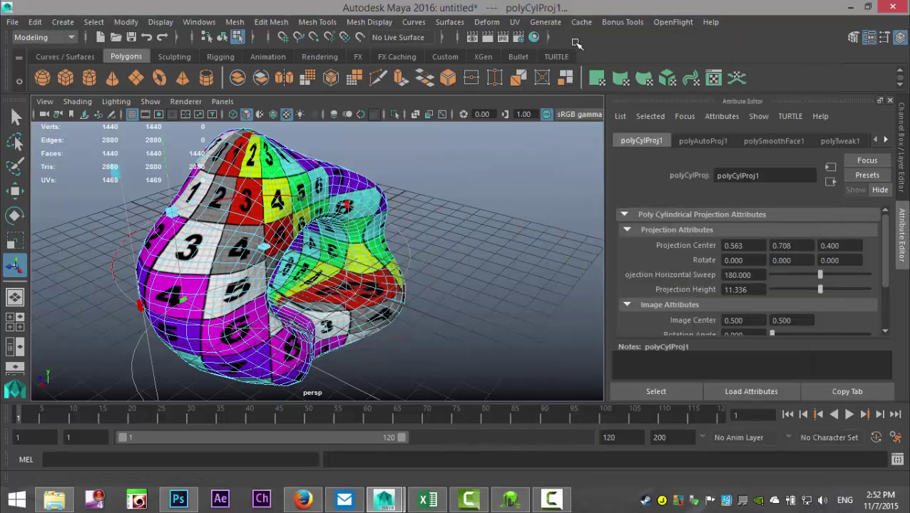
left_click(514, 22)
left_click(540, 29)
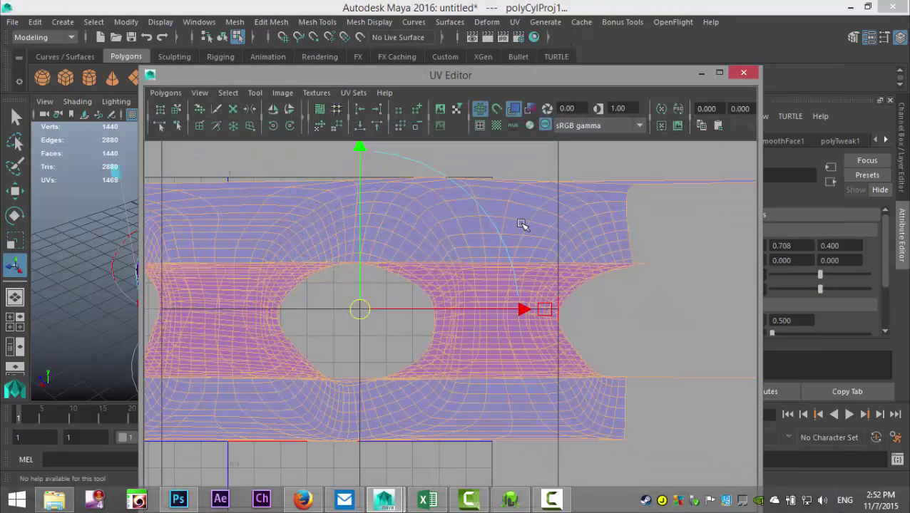
left_click_drag(283, 80, 478, 55)
scroll(530, 302, "down", 2)
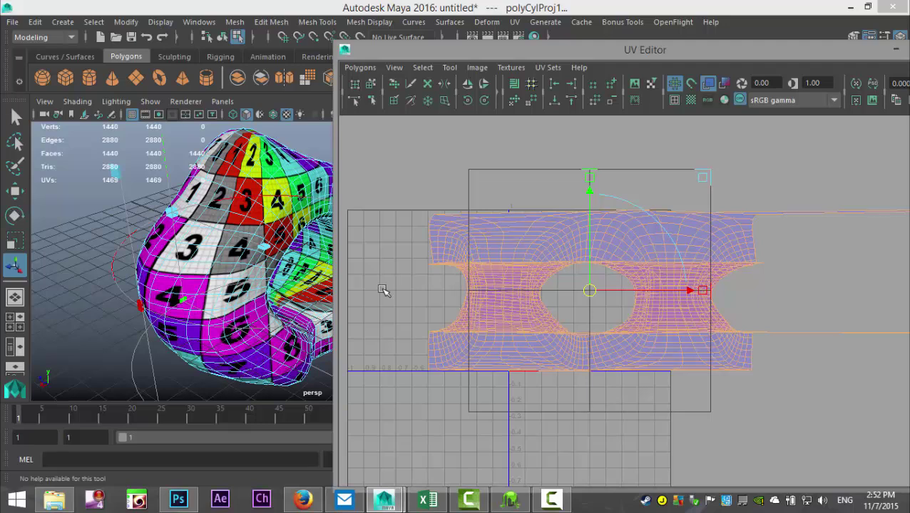
left_click_drag(747, 50, 585, 89)
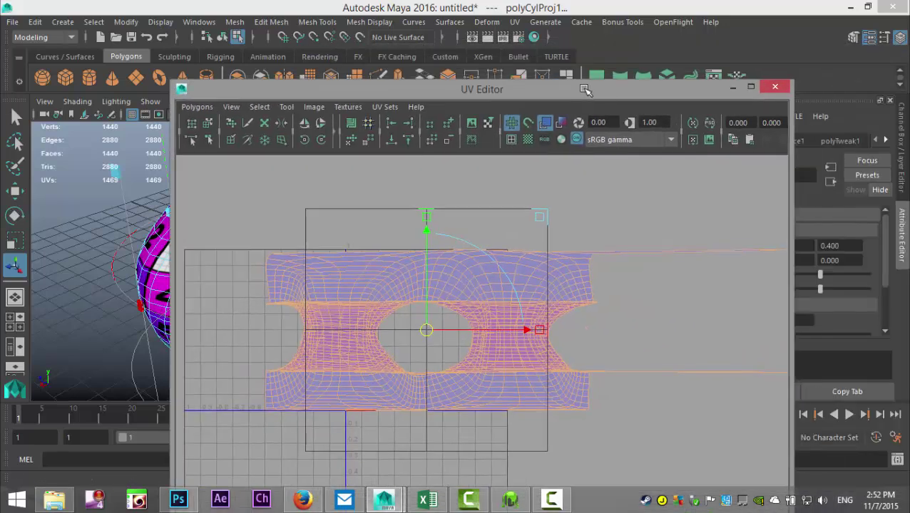
left_click(733, 87)
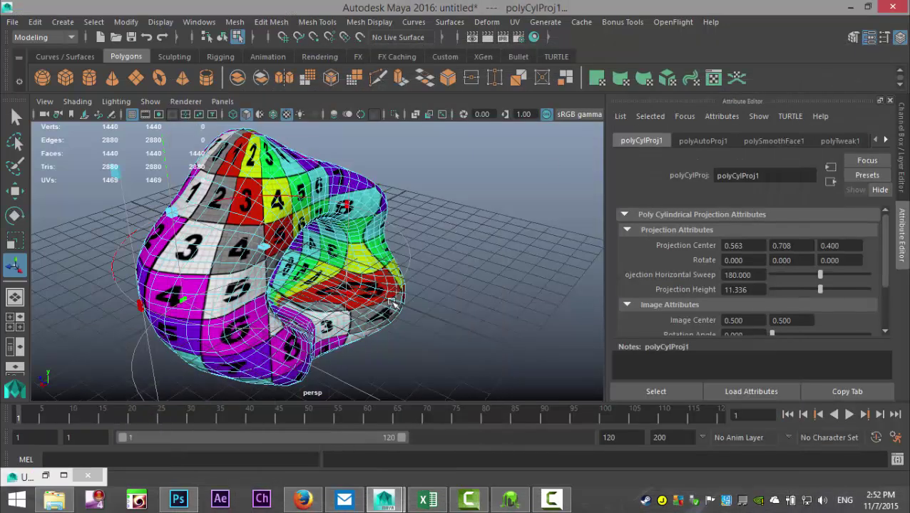
Deselect the pipe and turn off textured display in the viewport.
scroll(393, 303, "up", 2)
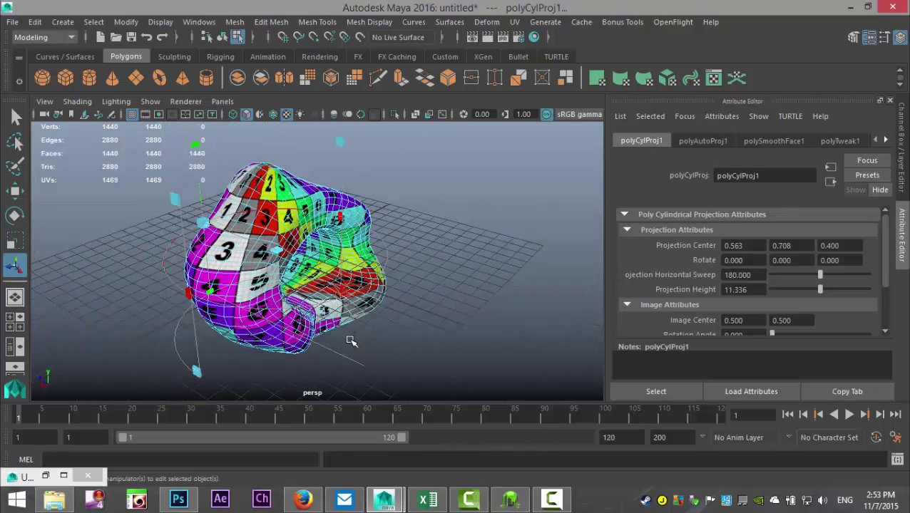
left_click_drag(351, 341, 491, 351, "alt")
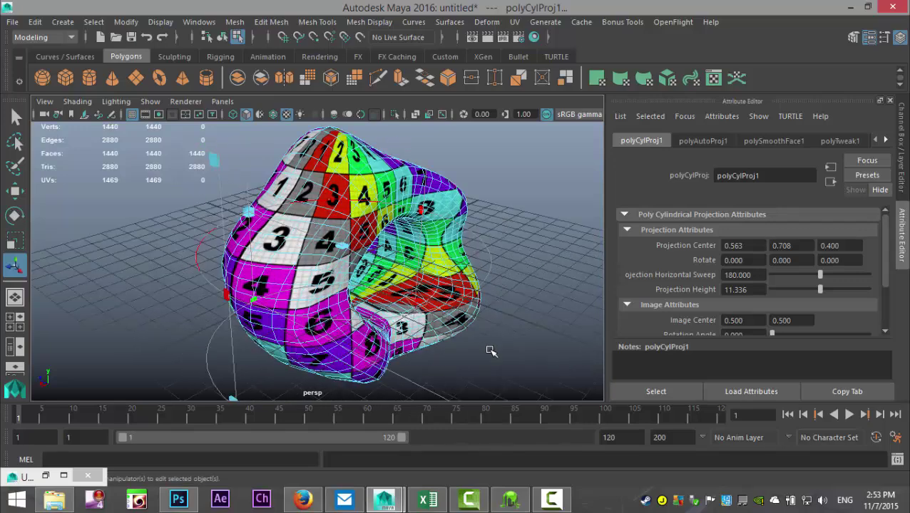
left_click(534, 215)
left_click_drag(505, 264, 434, 311, "alt")
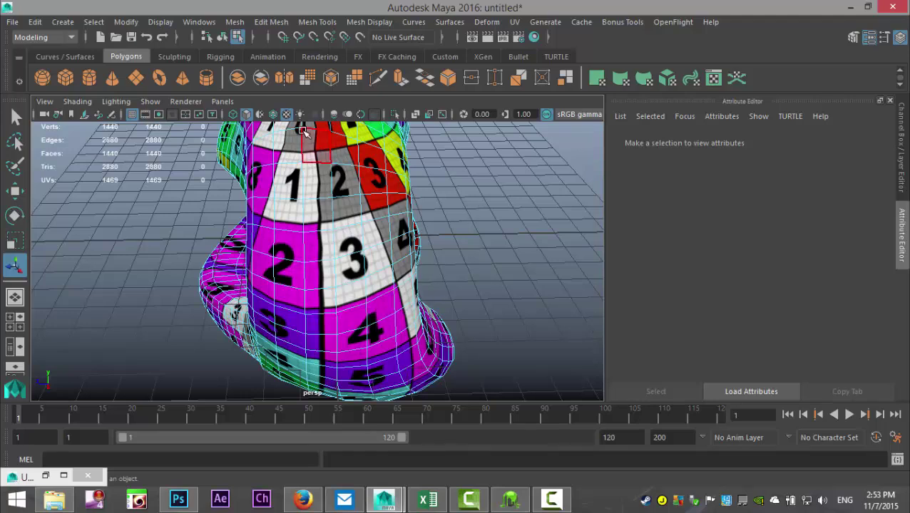
left_click(286, 115)
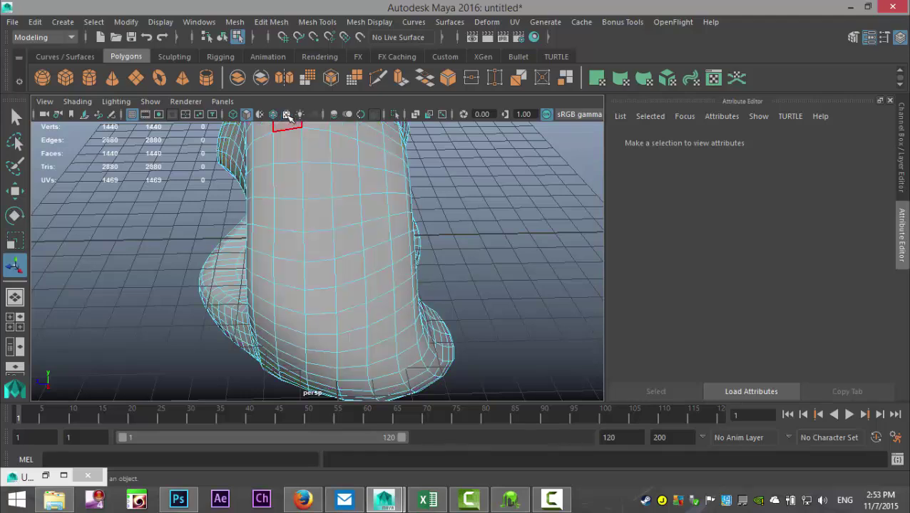
Select two full edge loops of the pipe in edge mode, one on the outer wall and one inside the opening.
right_click(331, 261)
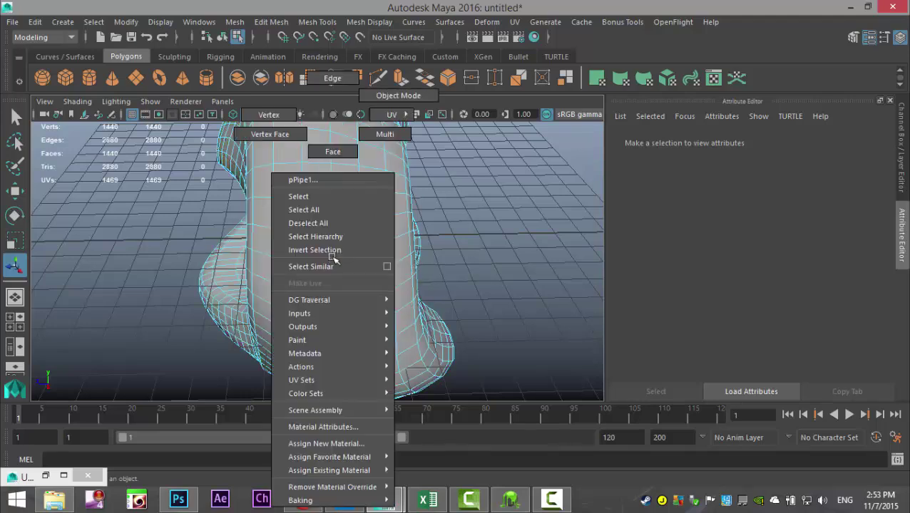
left_click(332, 78)
double_click(332, 207)
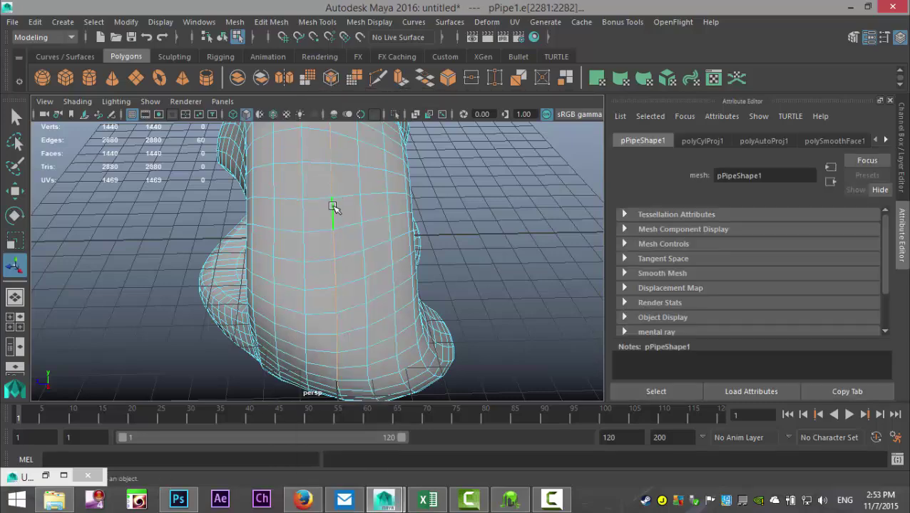
scroll(458, 290, "down", 5)
left_click_drag(468, 312, 421, 319, "alt")
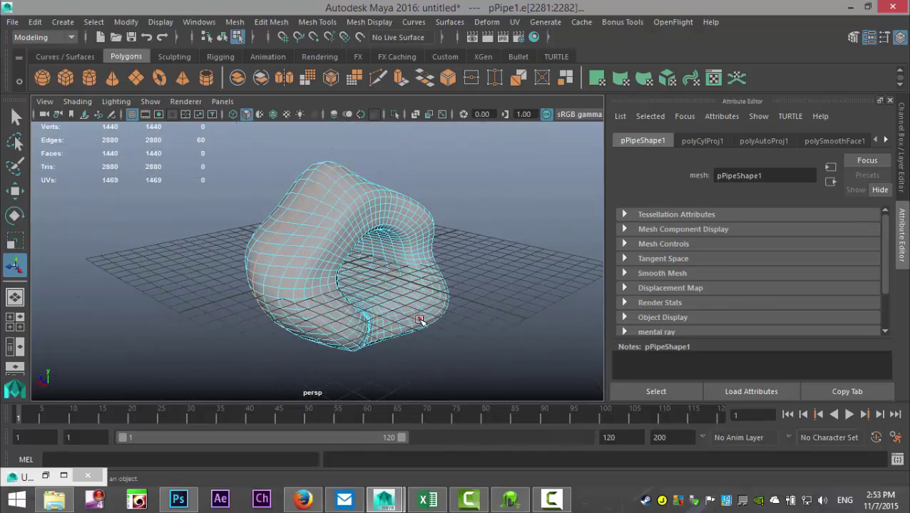
scroll(420, 320, "up", 4)
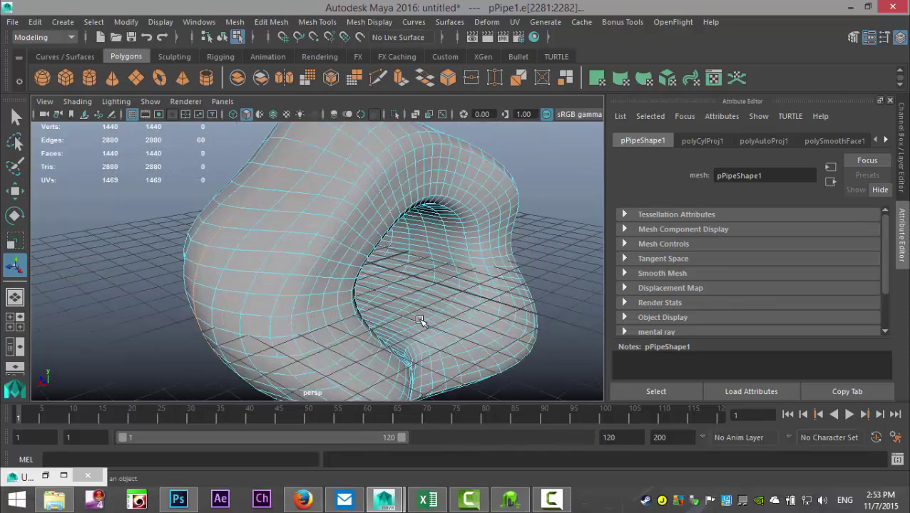
left_click(429, 243, "shift")
double_click(429, 241, "shift")
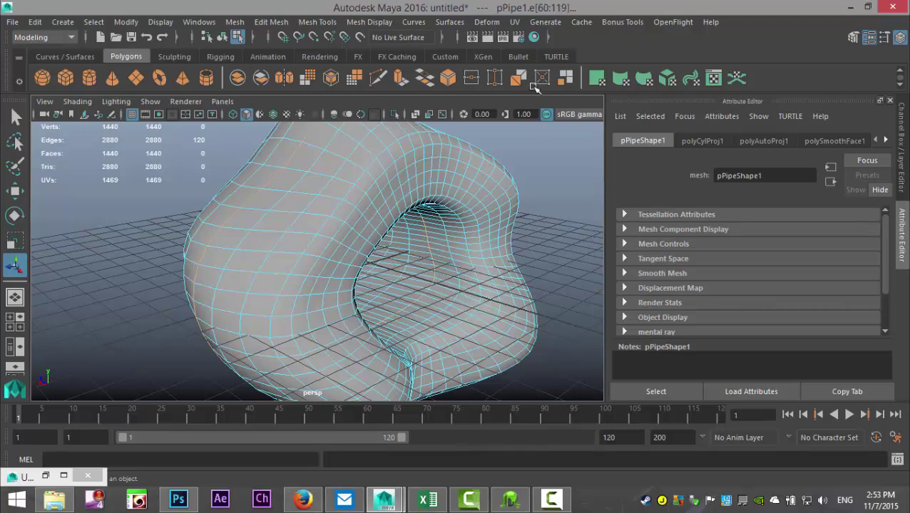
Cut the UVs along the selected edge loops in the UV Editor.
left_click(514, 22)
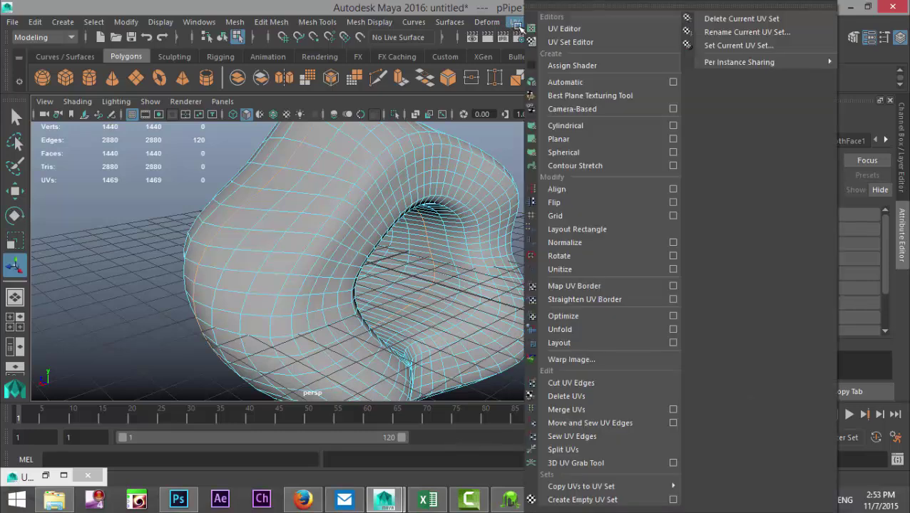
left_click(575, 31)
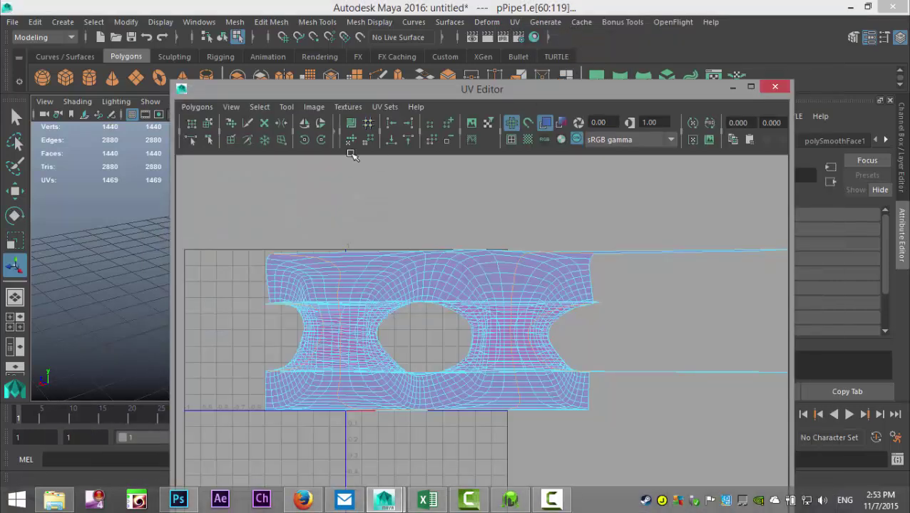
left_click(197, 107)
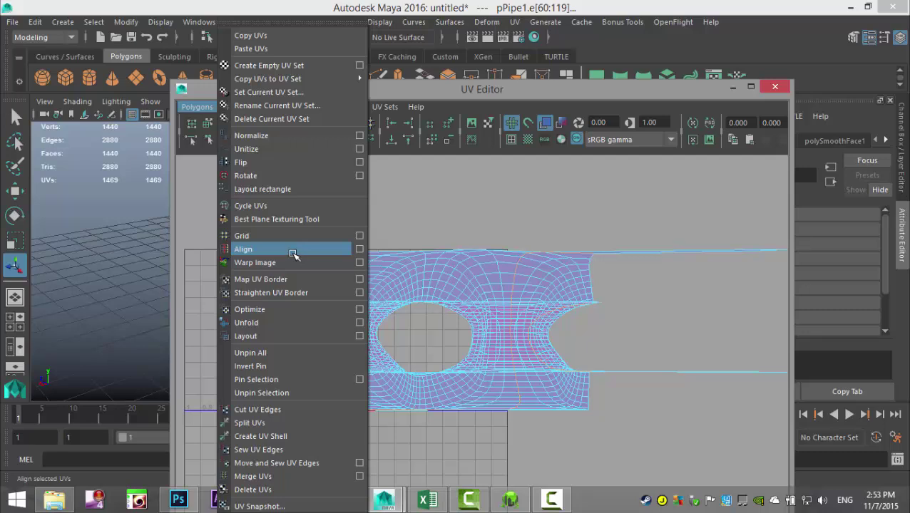
left_click(292, 410)
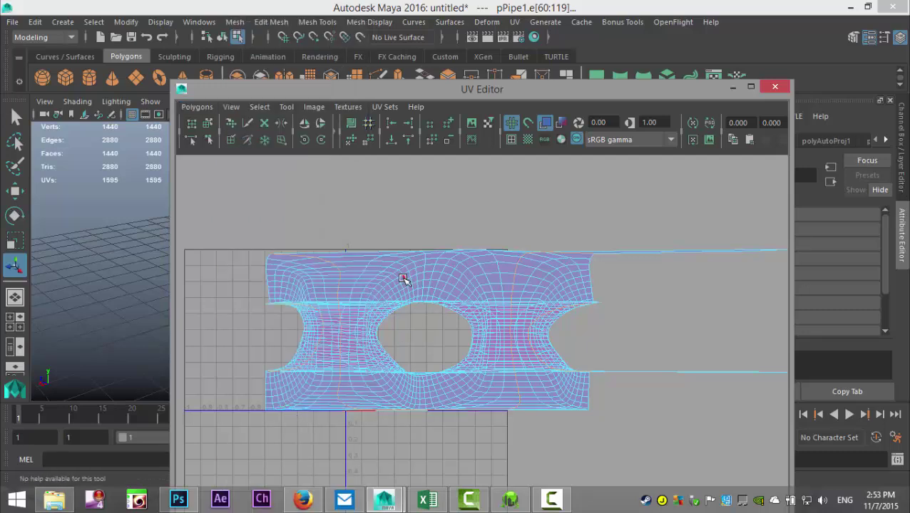
Switch to UV shell selection and move the middle shell with the round hole down, away from the others.
right_click_drag(403, 278, 349, 257)
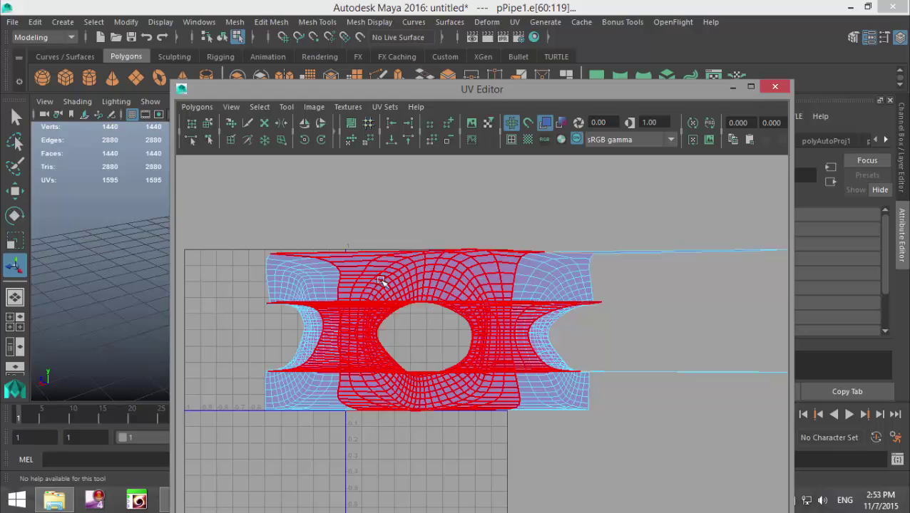
left_click(385, 281)
scroll(465, 384, "down", 3)
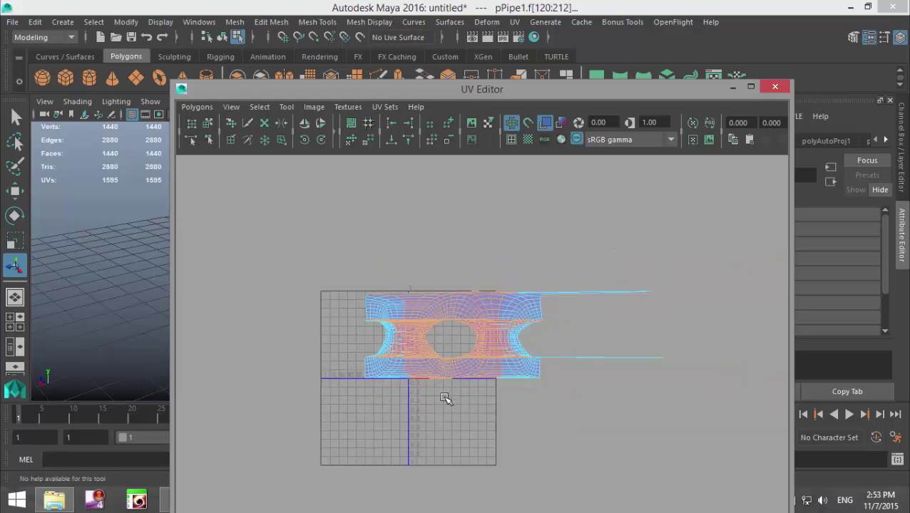
key("w")
left_click_drag(458, 332, 400, 460)
Move the two C-shaped shells above the UV grid and the thin line-like shell up beside it.
left_click(385, 359)
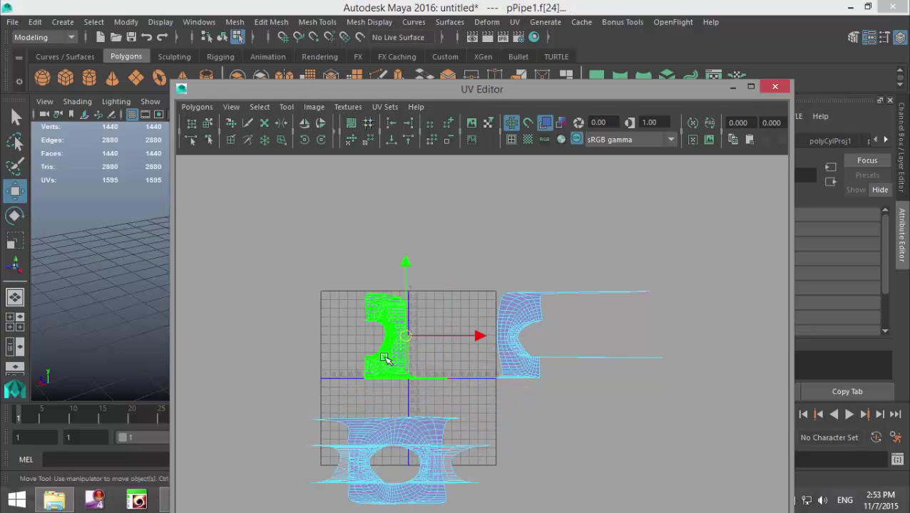
left_click_drag(407, 342, 338, 252)
left_click(513, 345)
left_click_drag(494, 334, 440, 240)
left_click_drag(587, 311, 611, 414)
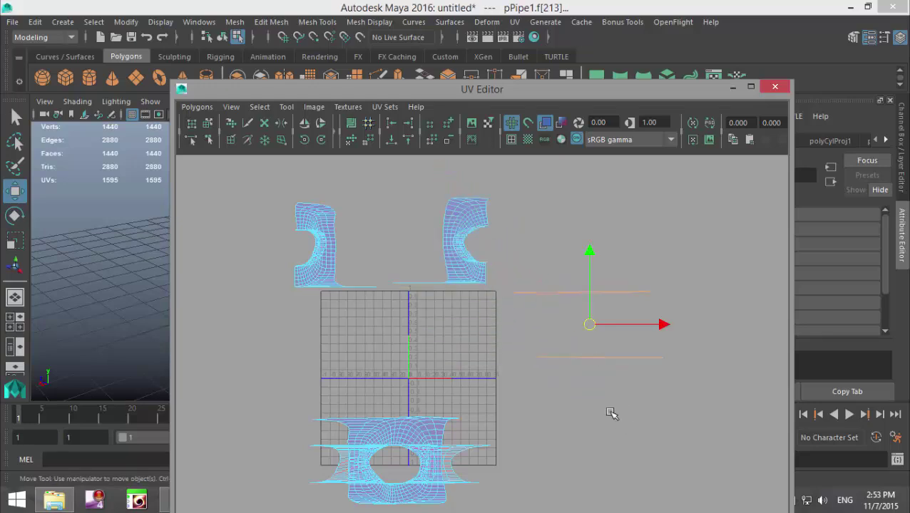
left_click_drag(588, 324, 609, 279)
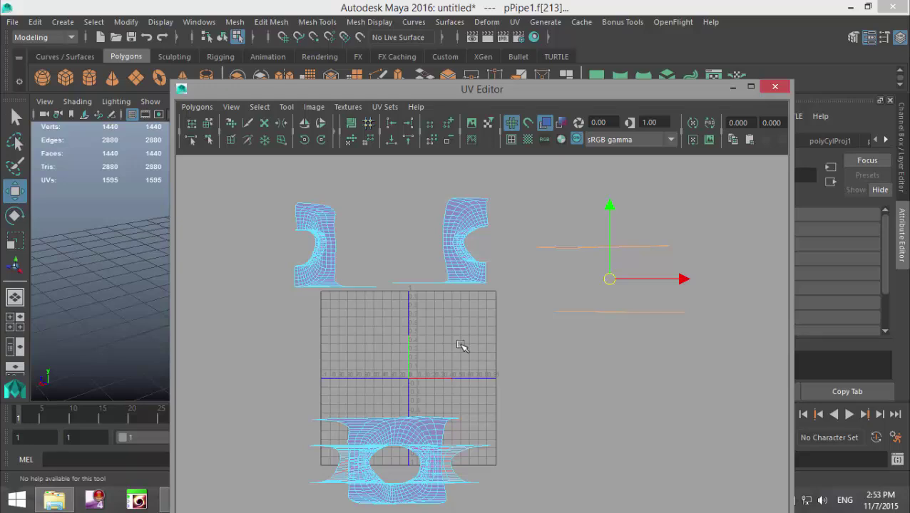
Unfold the C-shaped UV shell at the upper left of the layout and inspect the resulting shells.
middle_click_drag(336, 350, 452, 349, "alt")
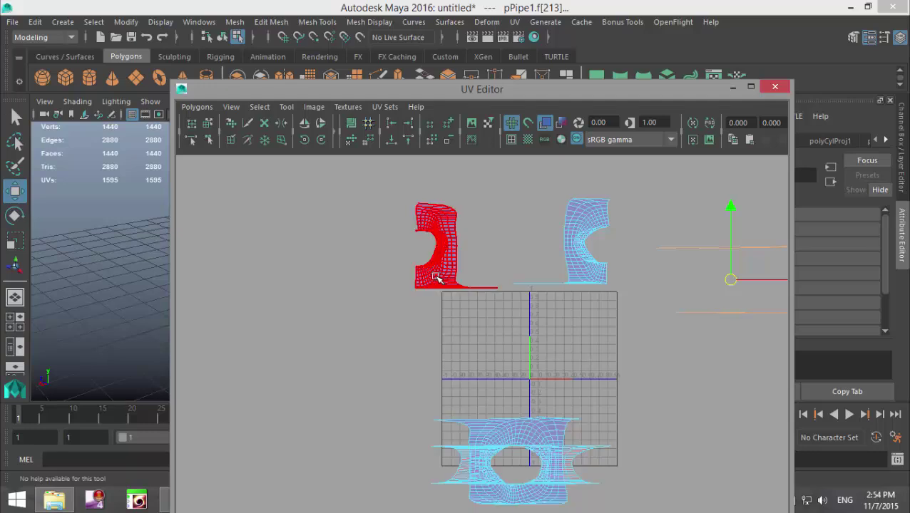
left_click(438, 277)
left_click(197, 107)
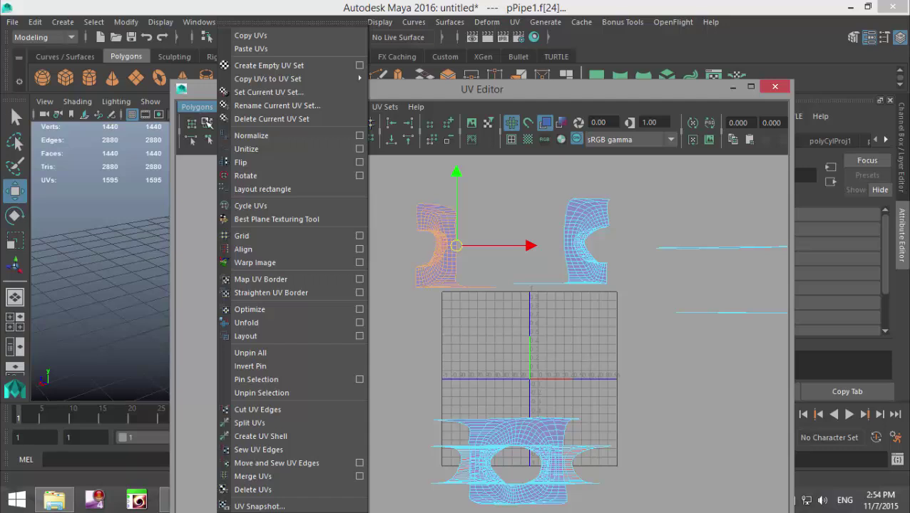
left_click(247, 323)
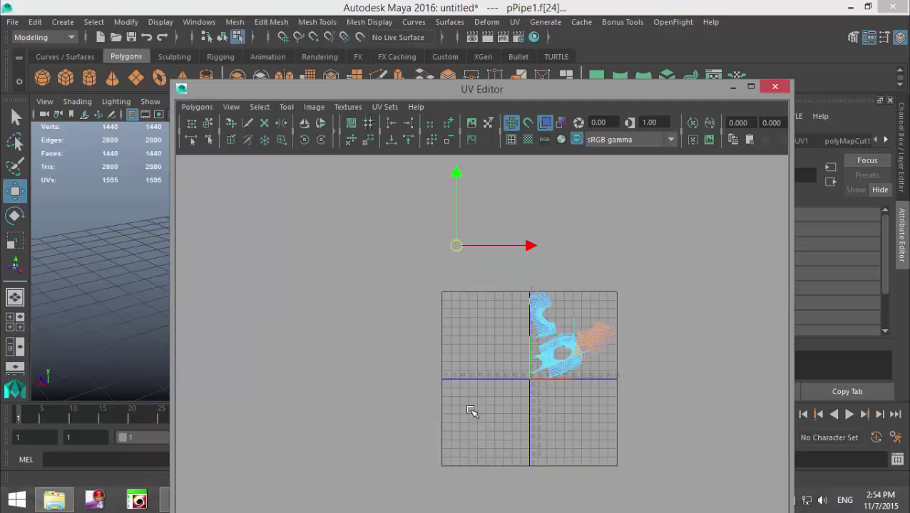
scroll(470, 425, "down", 3)
scroll(478, 454, "up", 5)
middle_click_drag(528, 476, 512, 458, "alt")
scroll(439, 448, "up", 5)
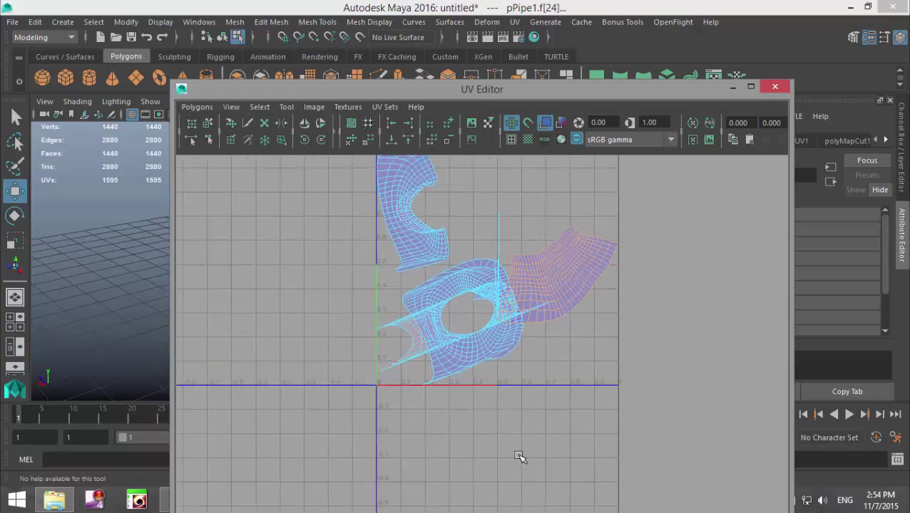
scroll(520, 457, "up", 1)
Unfold the UV shell with the round hole in its middle.
left_click(452, 367)
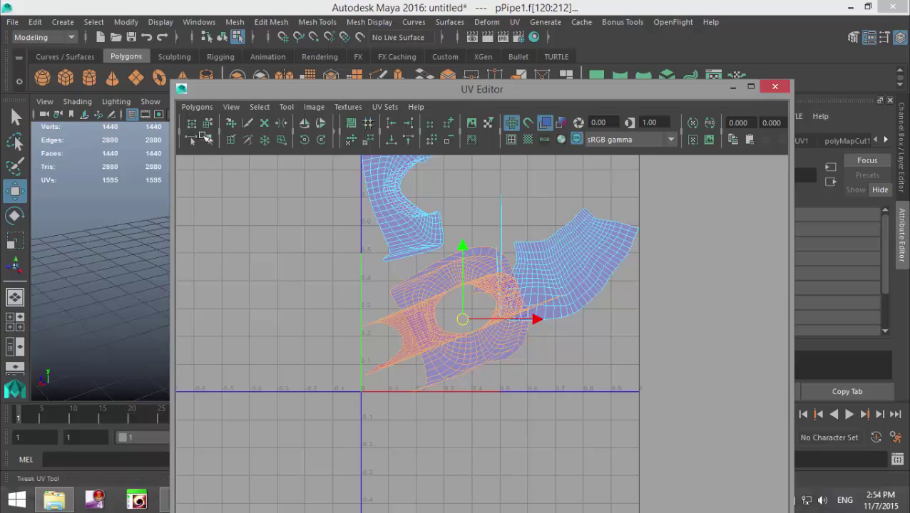
left_click(197, 106)
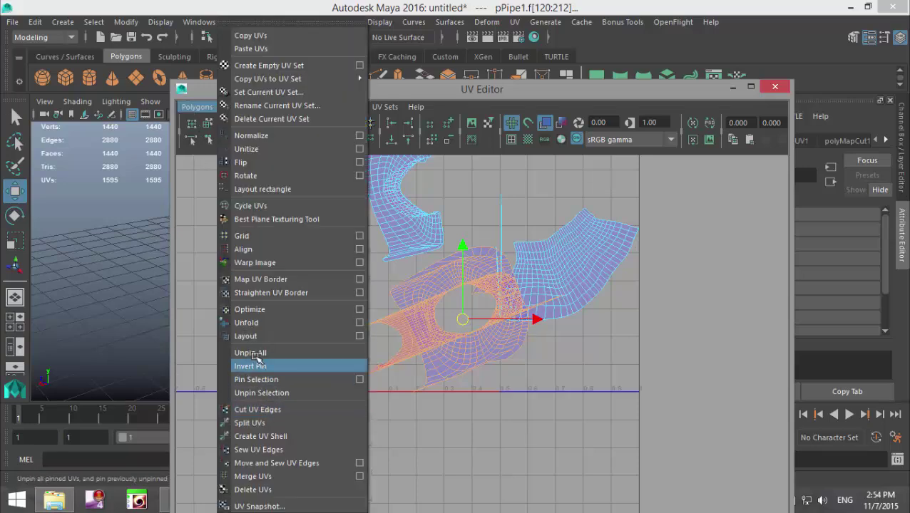
left_click(258, 322)
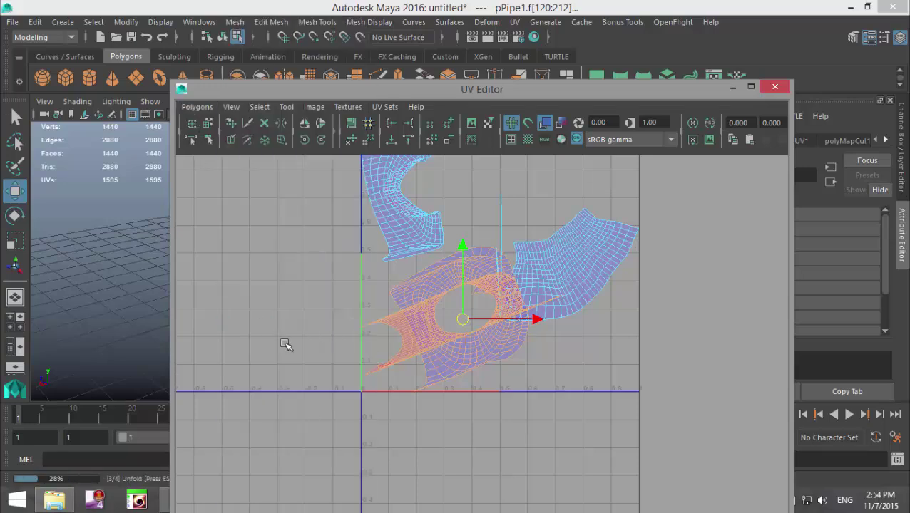
Move the C-shaped UV shell into the grid's upper-left quadrant and the curved strip shell to the grid's upper-right corner.
scroll(540, 413, "down", 1)
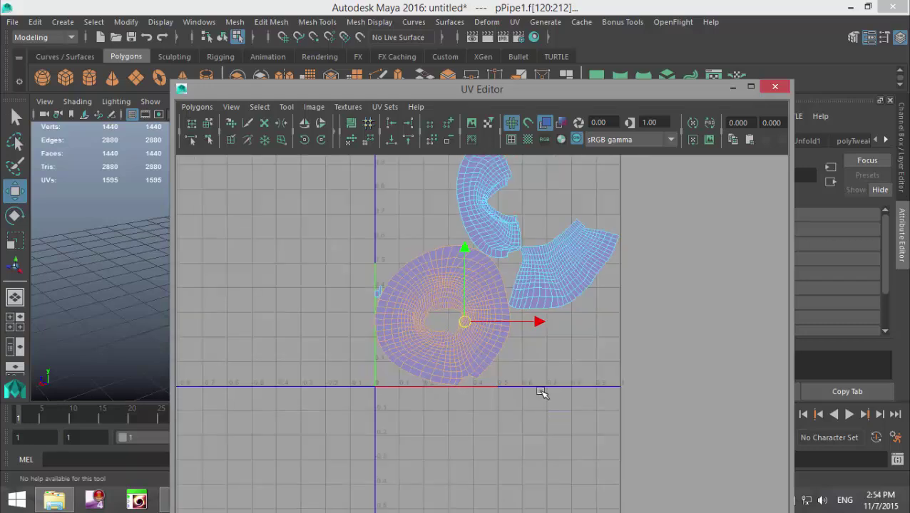
middle_click_drag(552, 381, 581, 456, "alt")
scroll(586, 449, "down", 3)
scroll(585, 455, "up", 3)
left_click(516, 299)
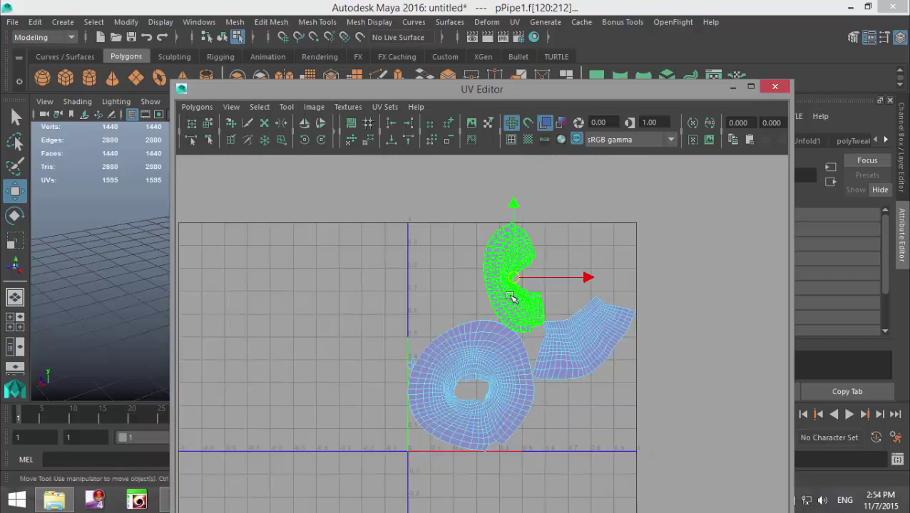
left_click_drag(515, 279, 336, 252)
left_click(583, 343)
left_click_drag(585, 348, 631, 278)
Move the round UV shell with the central hole down and to the right, and move the tiny shell up, away from it.
left_click(475, 387)
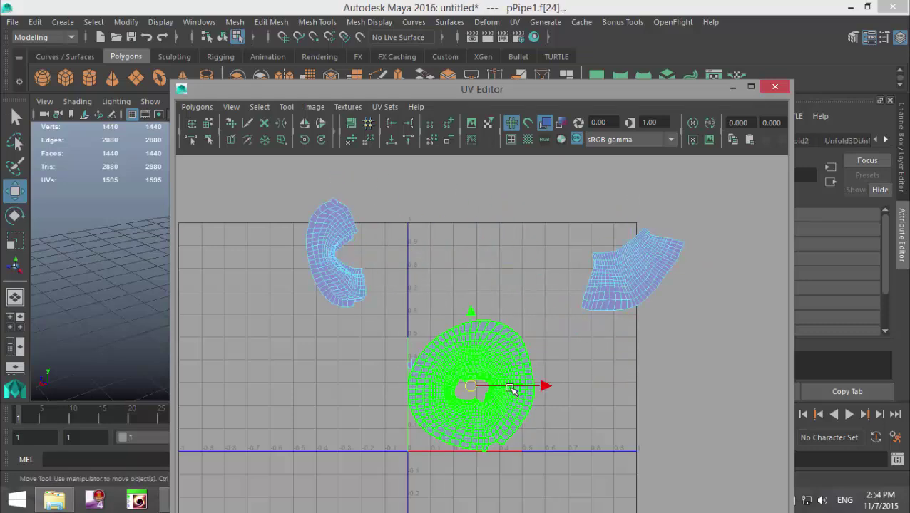
left_click_drag(472, 387, 582, 437)
left_click_drag(383, 355, 436, 408)
left_click_drag(411, 364, 447, 314)
scroll(419, 380, "up", 1)
scroll(419, 380, "up", 2)
scroll(418, 387, "down", 4)
Narrow the UV Editor to reveal the model and examine which parts of the pipe the C-shaped and curved strip shells cover.
middle_click_drag(378, 425, 483, 419, "alt")
left_click_drag(173, 193, 482, 212)
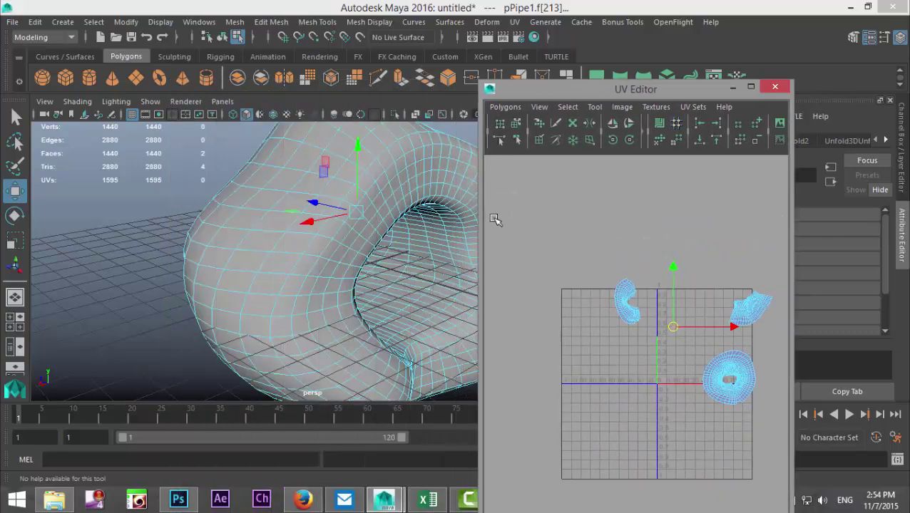
left_click(624, 310)
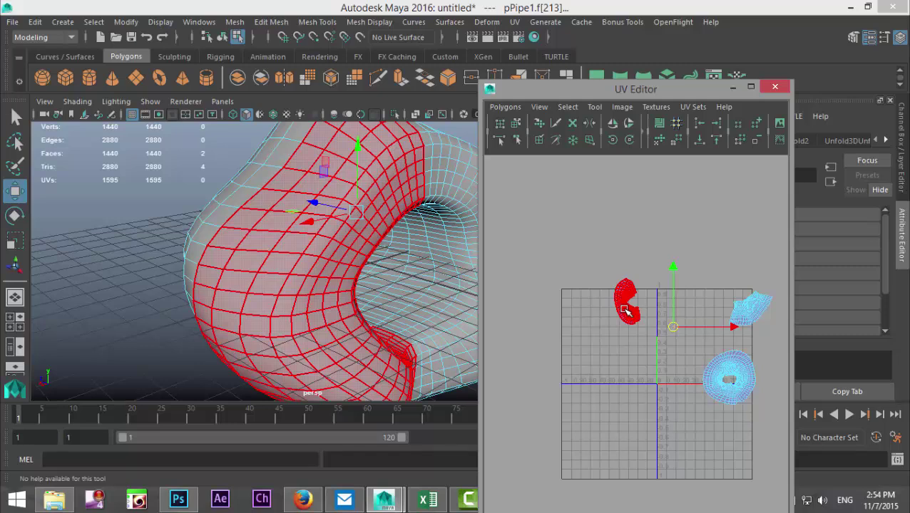
left_click(690, 324)
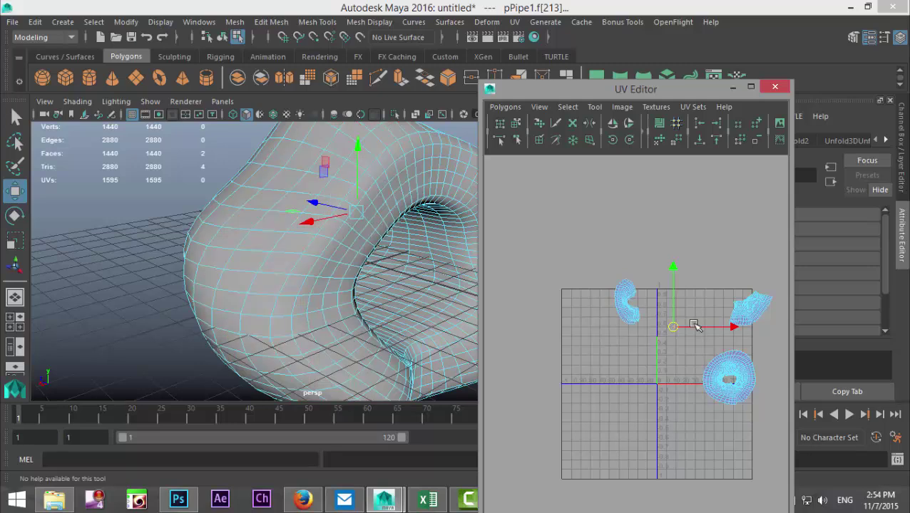
left_click(751, 315)
left_click(684, 321)
left_click(626, 301)
left_click(685, 321)
left_click(748, 306)
left_click(685, 321)
left_click(626, 301)
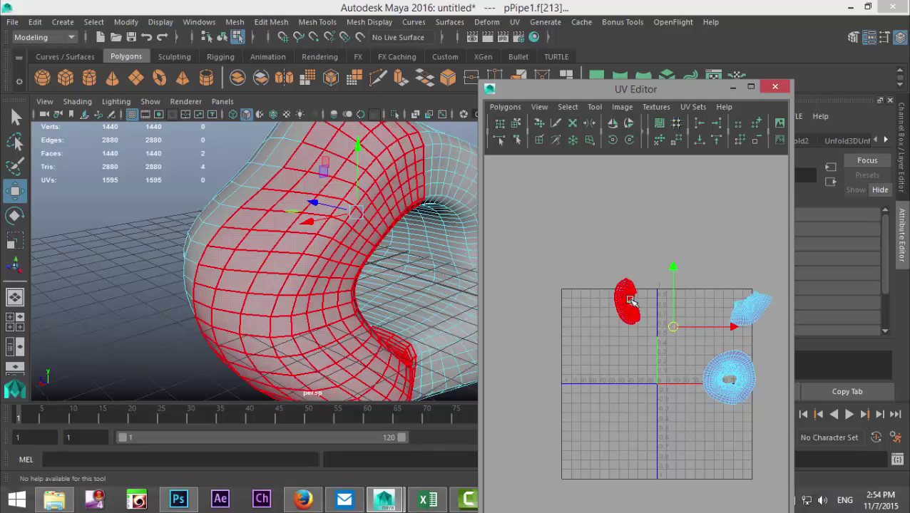
left_click(675, 305)
left_click(746, 314)
left_click(663, 317)
left_click(622, 305)
left_click(621, 304)
Place the C-shaped and curved strip shells facing each other above the UV grid, and widen the UV Editor.
left_click_drag(627, 303, 561, 255)
left_click(749, 308)
left_click_drag(748, 308, 612, 262)
left_click_drag(484, 217, 242, 215)
Try Move and Sew UV Edges on all edges box-selected along the strip shell's border facing the C-shaped shell.
scroll(501, 262, "up", 3)
middle_click_drag(501, 262, 599, 426, "alt")
scroll(555, 396, "up", 5)
middle_click_drag(538, 374, 594, 433, "alt")
right_click_drag(583, 305, 581, 260)
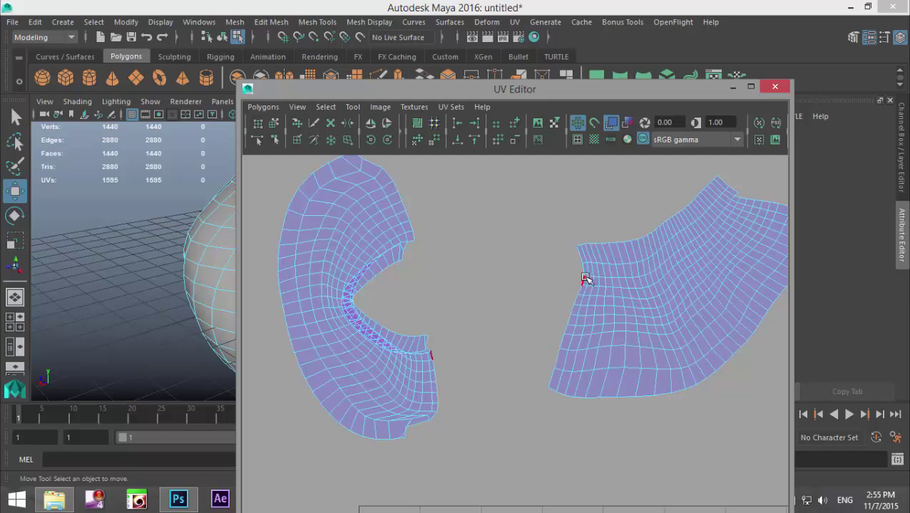
left_click_drag(521, 227, 581, 427)
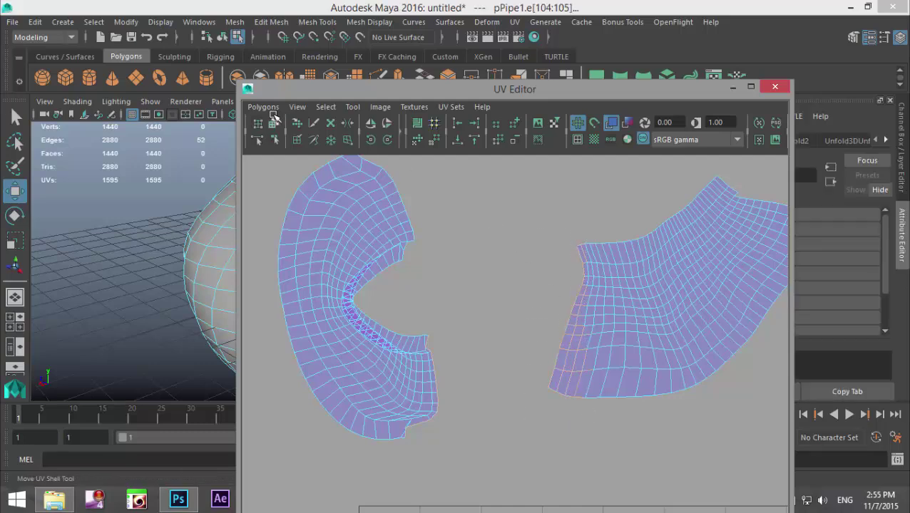
left_click(263, 106)
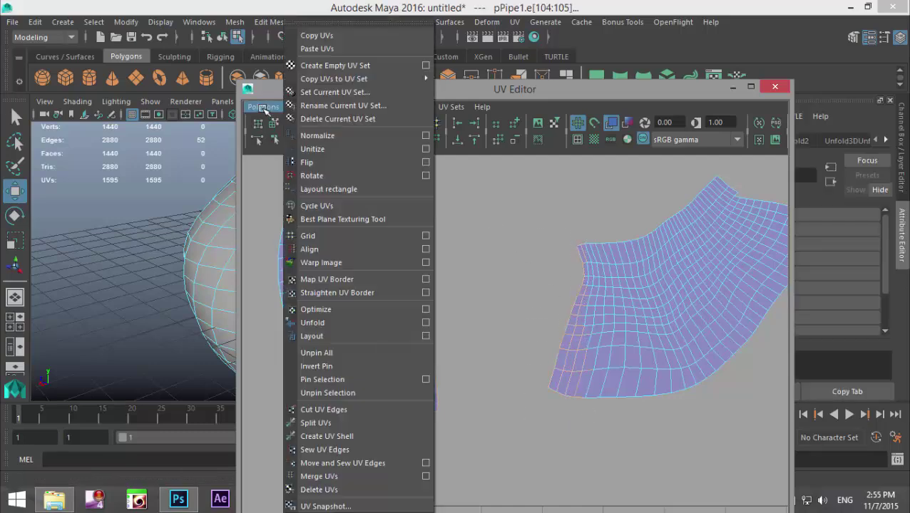
left_click(370, 465)
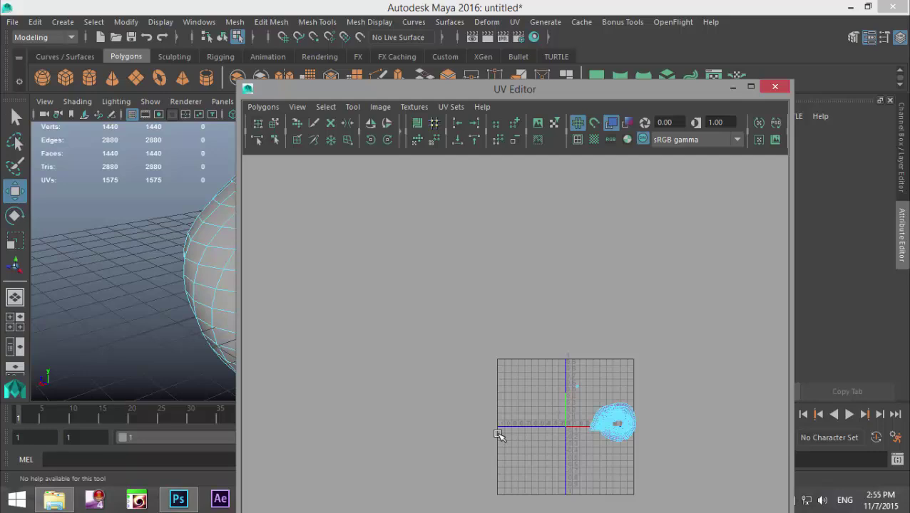
Inspect the merged UV shell and undo the Move and Sew of the box-selected edges.
middle_click_drag(499, 437, 402, 321, "alt")
right_click_drag(403, 320, 567, 433, "alt")
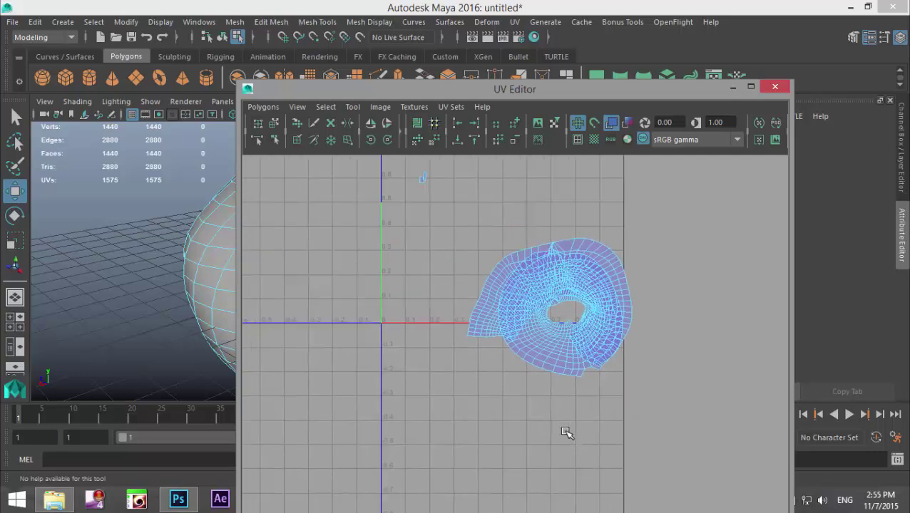
right_click_drag(527, 286, 491, 268)
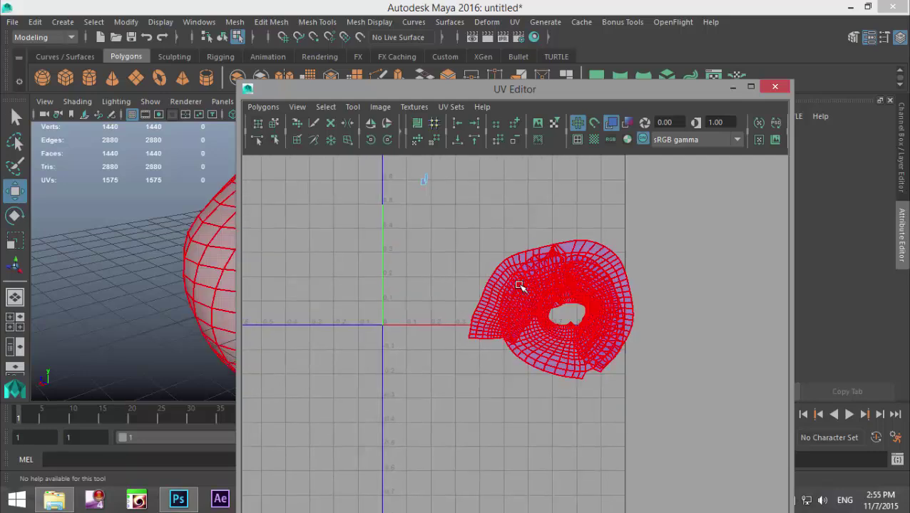
left_click(520, 286)
left_click_drag(563, 318, 500, 260)
middle_click_drag(504, 329, 558, 395, "alt")
scroll(556, 393, "up", 2)
key("ctrl+z")
key("ctrl+z")
key("ctrl+z")
key("ctrl+z")
key("ctrl+z")
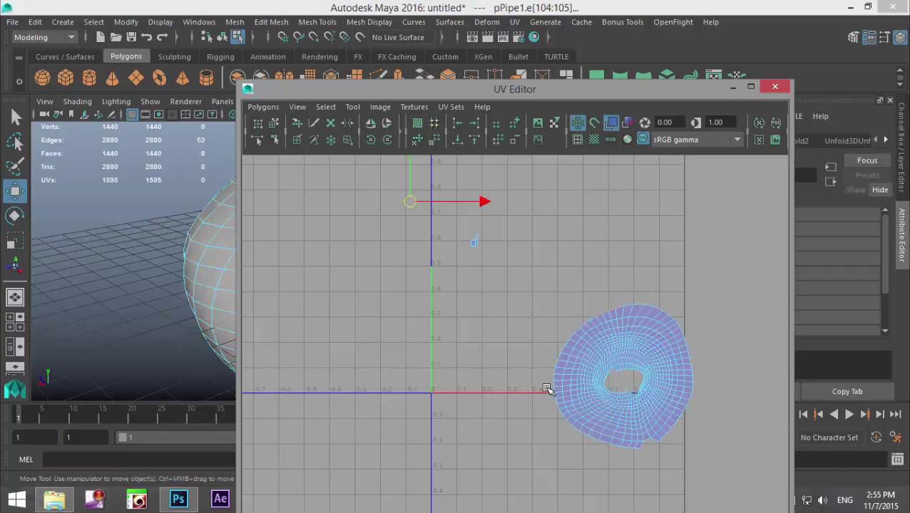
Join the strip shell to the C-shaped shell with Move and Sew UV Edges, selecting only the individual border edges between them.
scroll(505, 375, "down", 4)
middle_click_drag(478, 384, 554, 470, "alt")
scroll(480, 378, "up", 4)
scroll(555, 472, "up", 5)
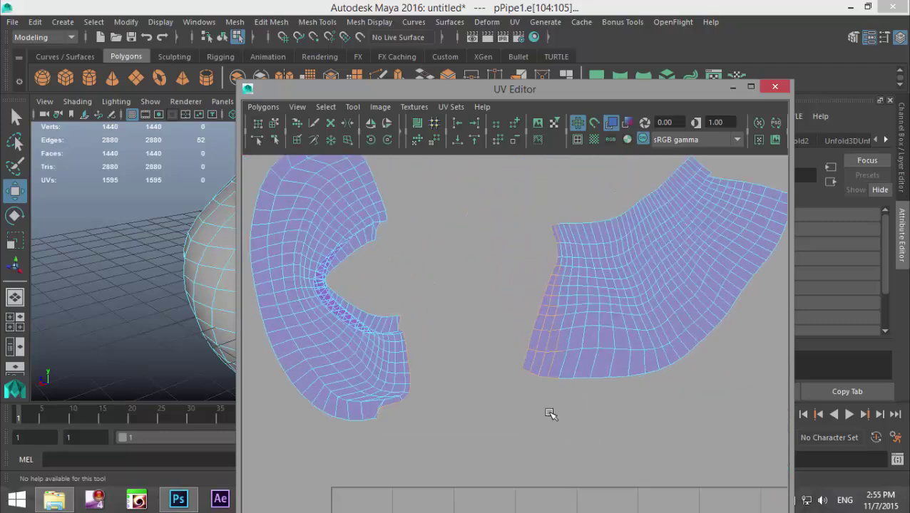
left_click(477, 265)
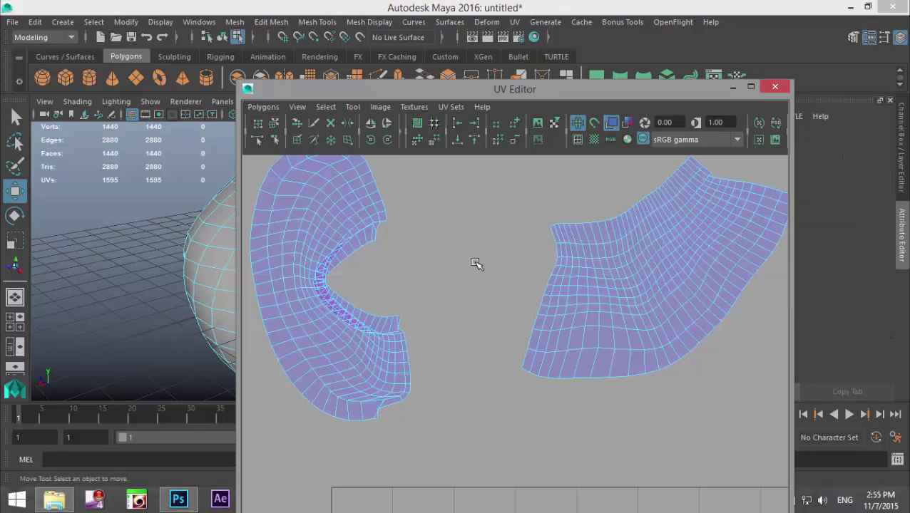
right_click_drag(554, 235, 520, 216)
scroll(535, 246, "up", 3)
left_click(565, 194)
left_click(572, 226, "shift")
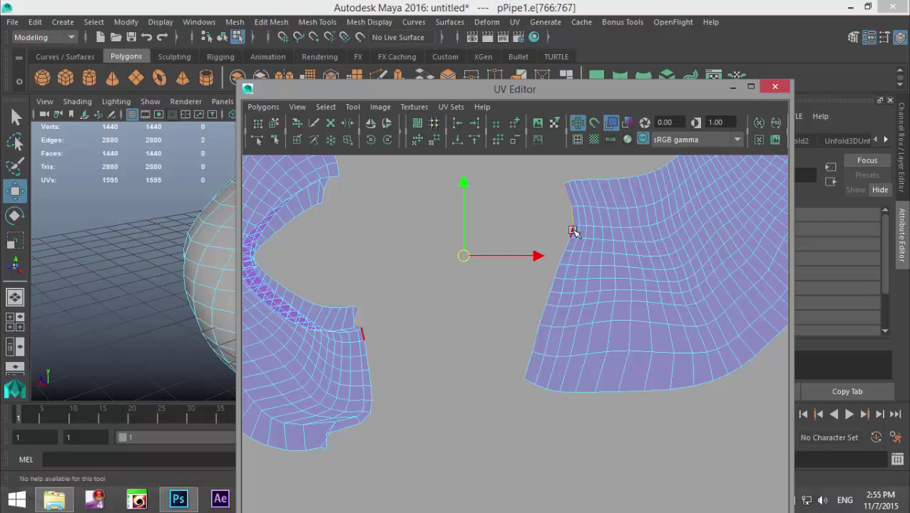
left_click(563, 255, "shift")
left_click(558, 269, "shift")
left_click(555, 284, "shift")
left_click(553, 291, "shift")
left_click(548, 301, "shift")
left_click(542, 315, "shift")
left_click(538, 335, "shift")
left_click(528, 365, "shift")
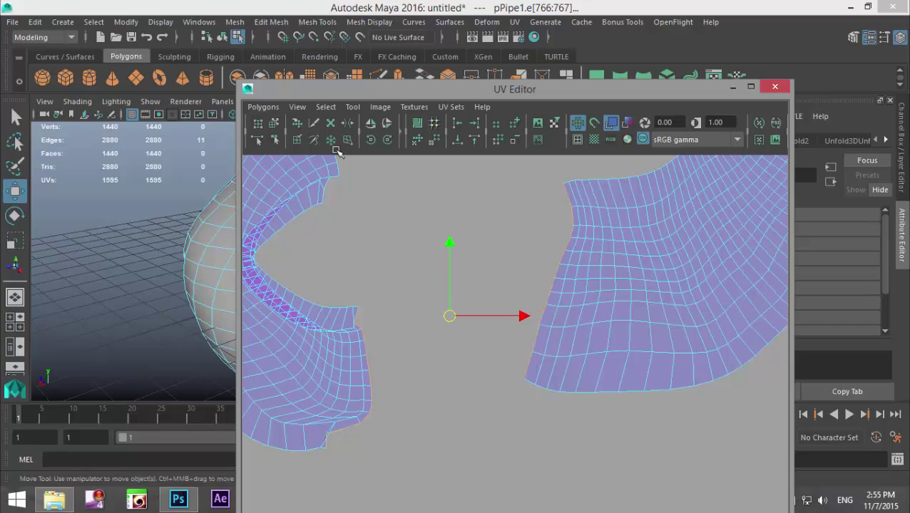
left_click(264, 106)
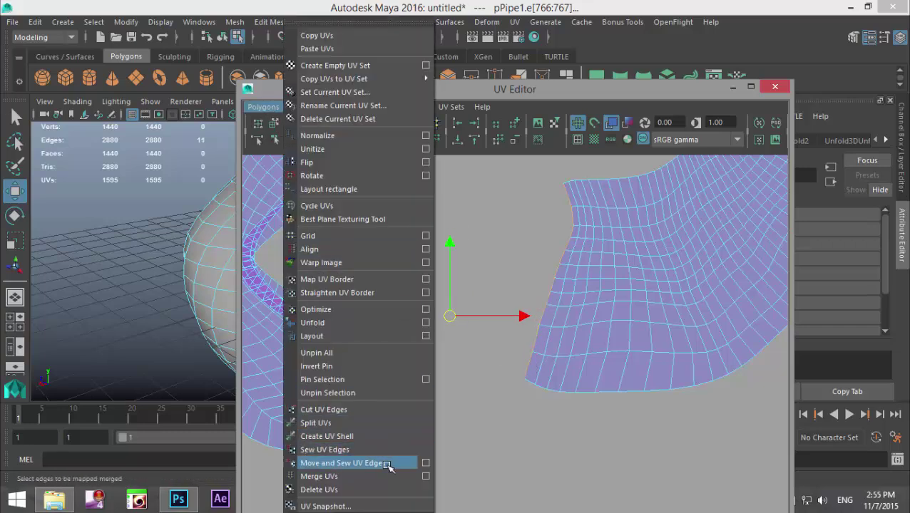
left_click(342, 463)
scroll(514, 442, "down", 5)
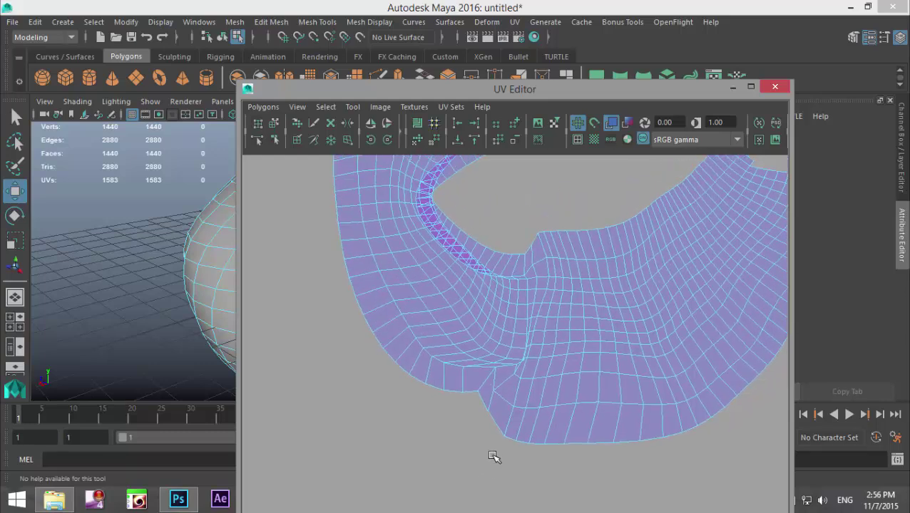
Place the UV Editor beside the model and examine the area of the pipe covered by the joined shell.
left_click_drag(294, 89, 511, 81)
middle_click_drag(196, 219, 77, 229, "alt")
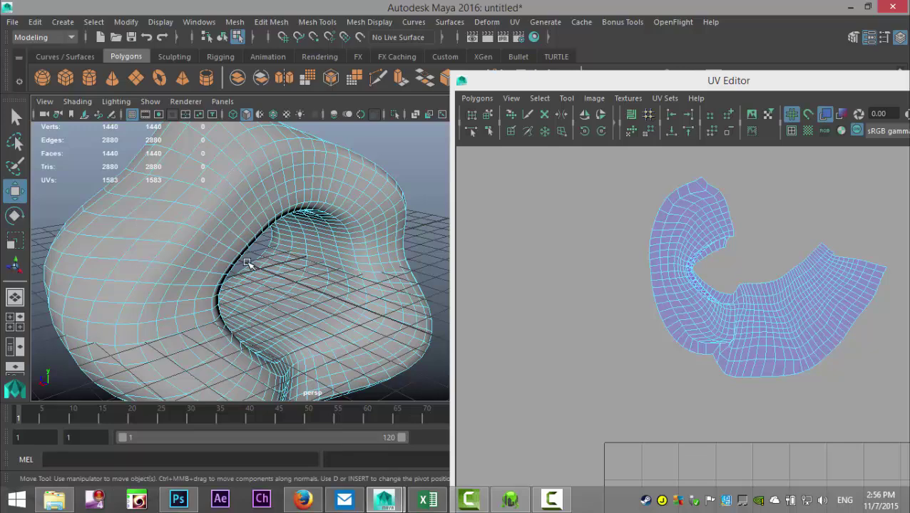
right_click_drag(701, 290, 669, 274)
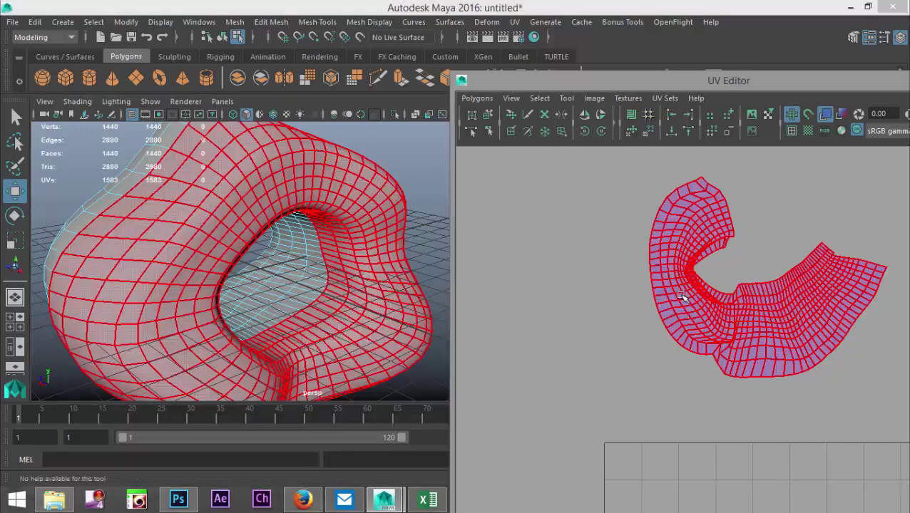
key("F8")
left_click_drag(366, 335, 477, 331, "alt")
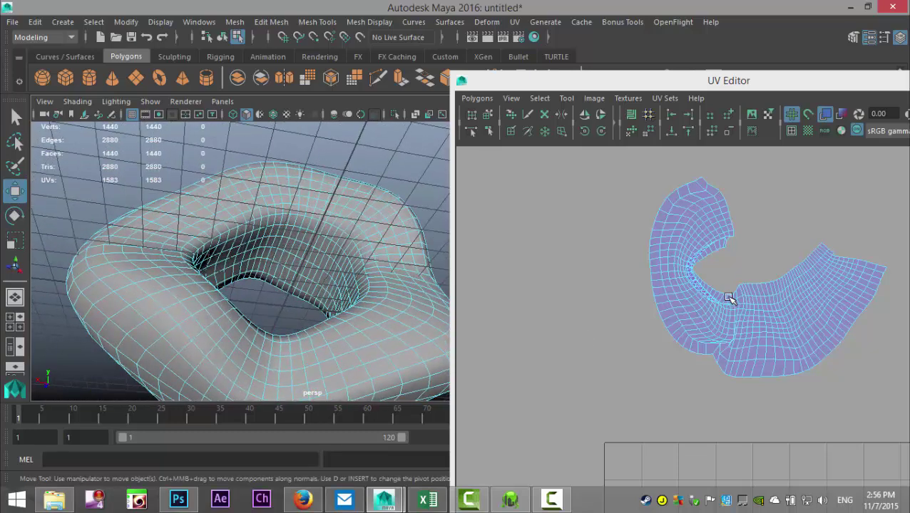
right_click_drag(704, 311, 695, 315)
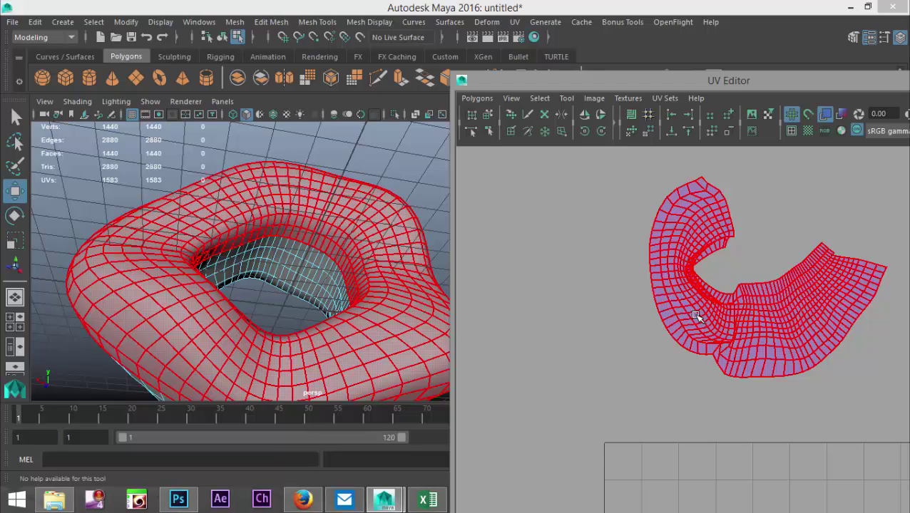
middle_click_drag(622, 328, 529, 379, "alt")
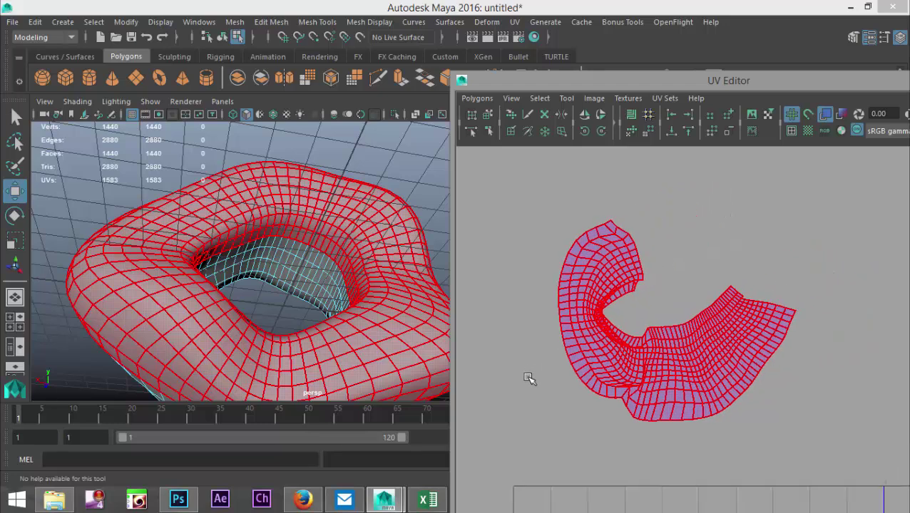
left_click(529, 379)
key("F8")
key("F8")
key("F8")
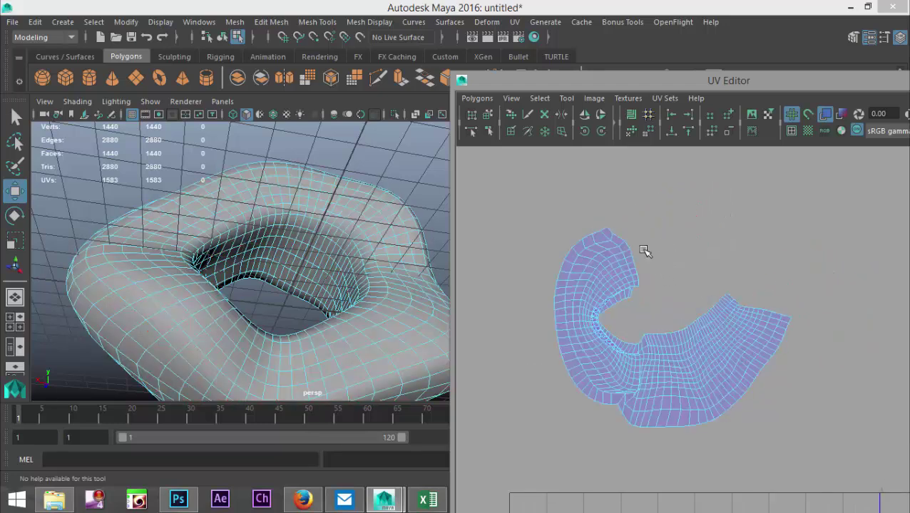
Close the joined shell into a ring with Move and Sew UV Edges on the border edges of its two open ends.
right_click_drag(626, 245, 603, 226)
right_click_drag(618, 207, 620, 208)
left_click(610, 232)
left_click(625, 242, "shift")
left_click(629, 248, "shift")
left_click(633, 258, "shift")
left_click(635, 265, "shift")
left_click(637, 271, "shift")
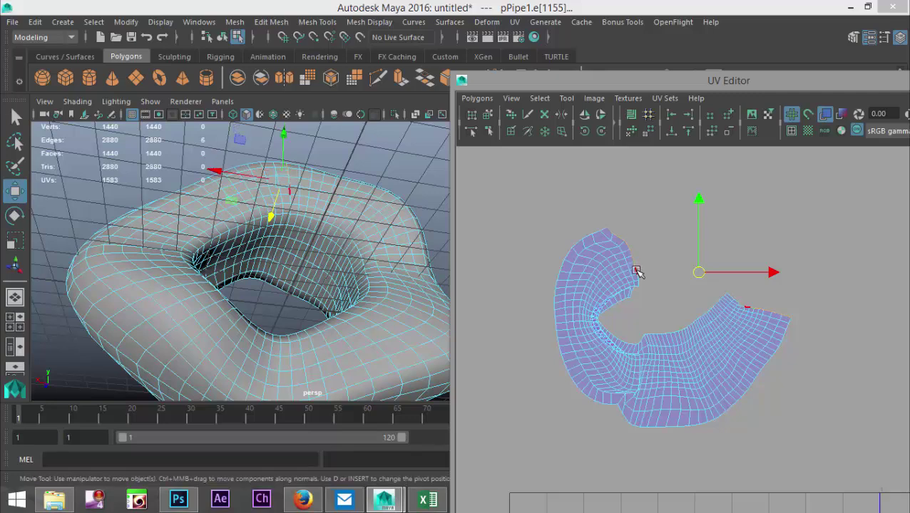
left_click(636, 274, "shift")
scroll(659, 301, "up", 3)
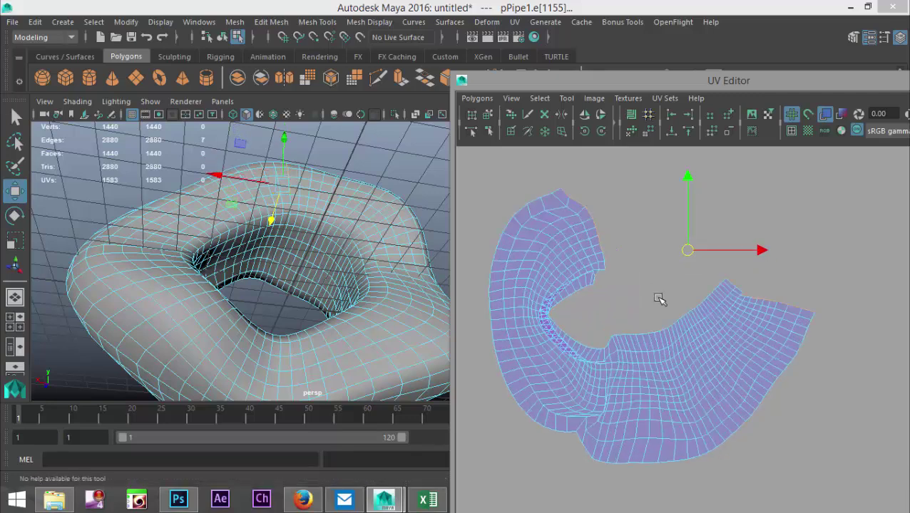
left_click(582, 251, "shift")
left_click(588, 258, "shift")
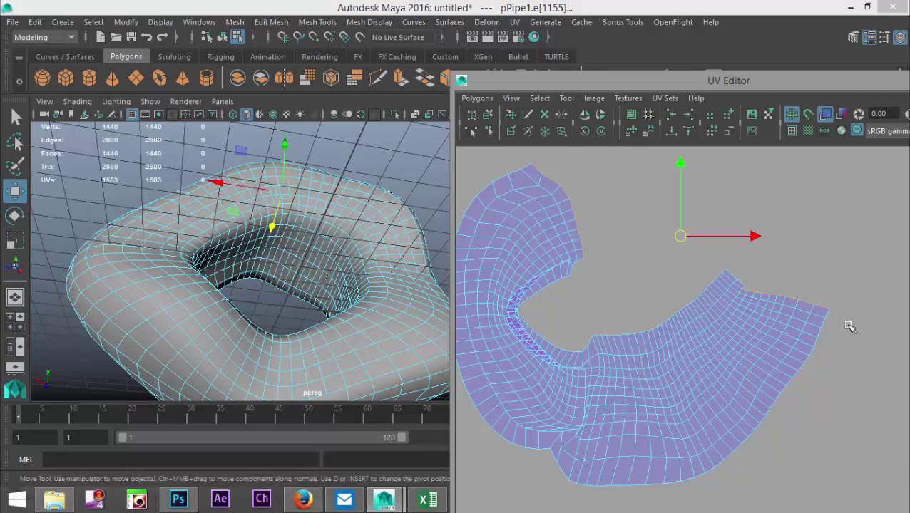
left_click(579, 260, "shift")
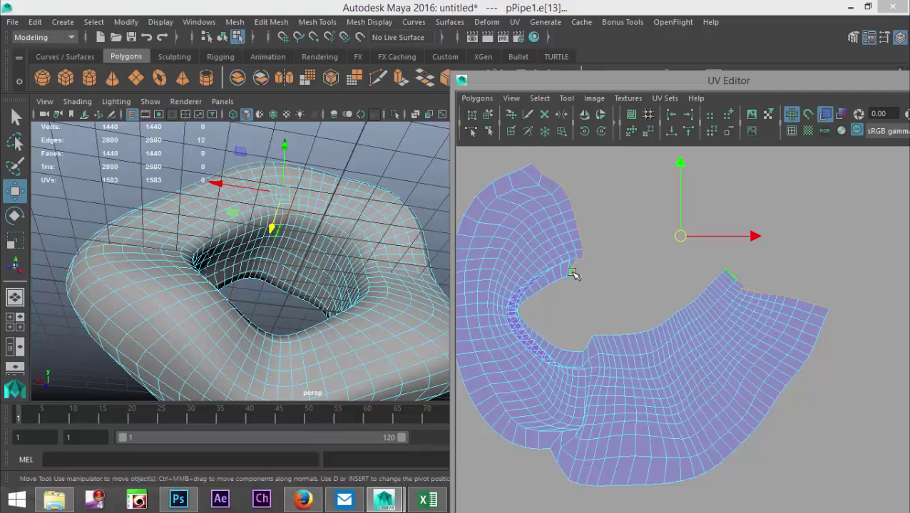
left_click(476, 98)
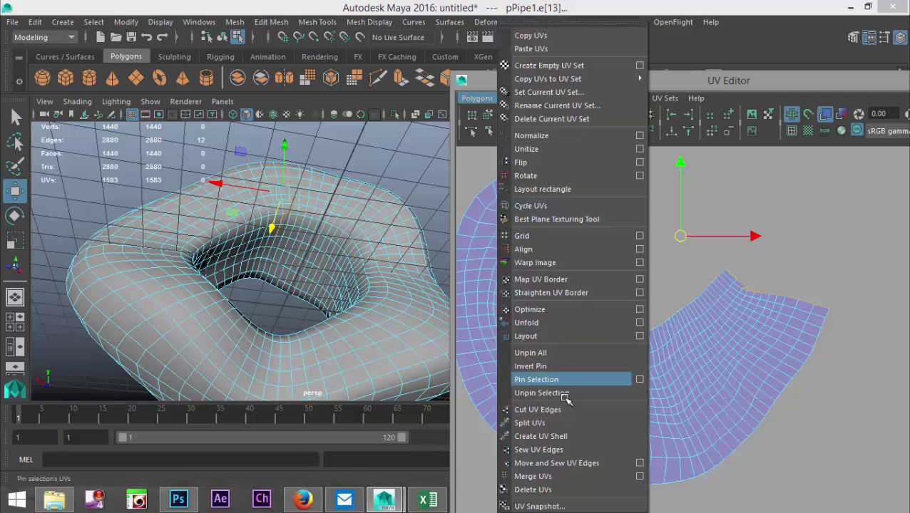
left_click(591, 465)
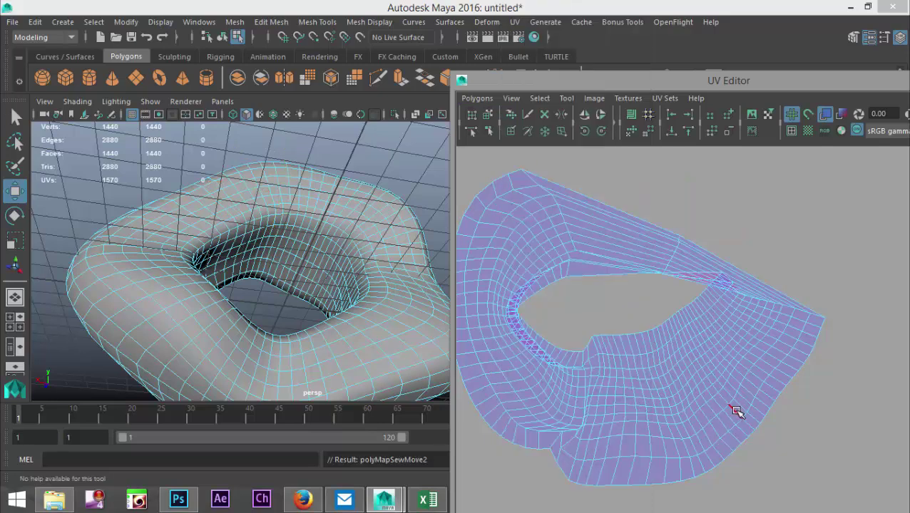
Unfold the closed ring-shaped UV shell and view the resulting layout.
scroll(735, 414, "down", 2)
right_click_drag(599, 255, 592, 247)
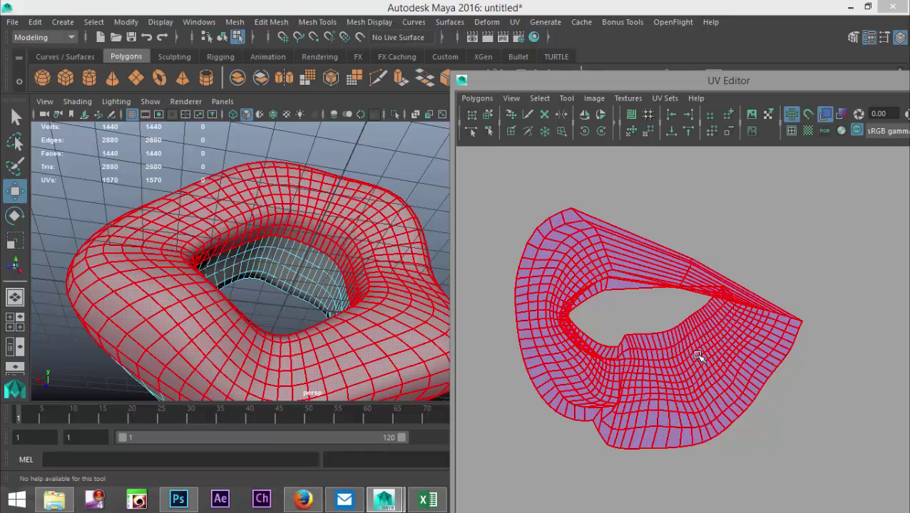
left_click(697, 357)
left_click(477, 98)
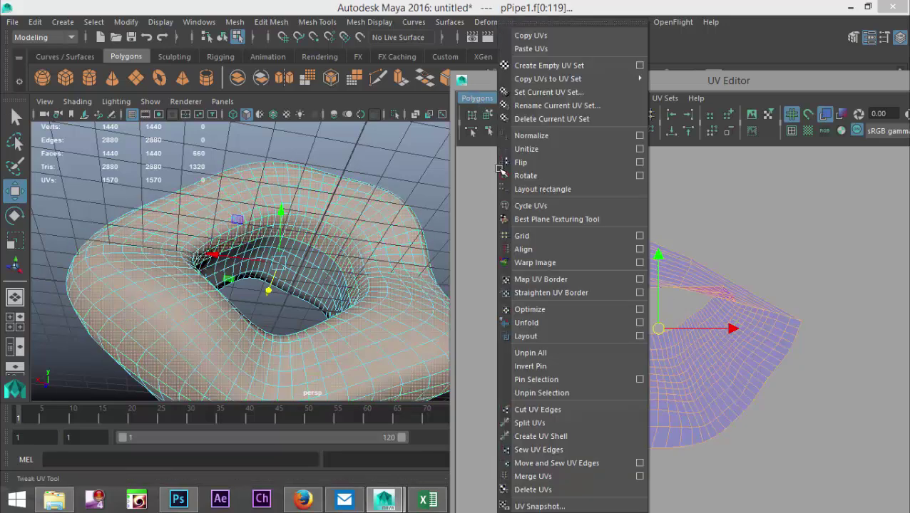
left_click(544, 323)
scroll(693, 374, "down", 3)
middle_click_drag(690, 392, 579, 299, "alt")
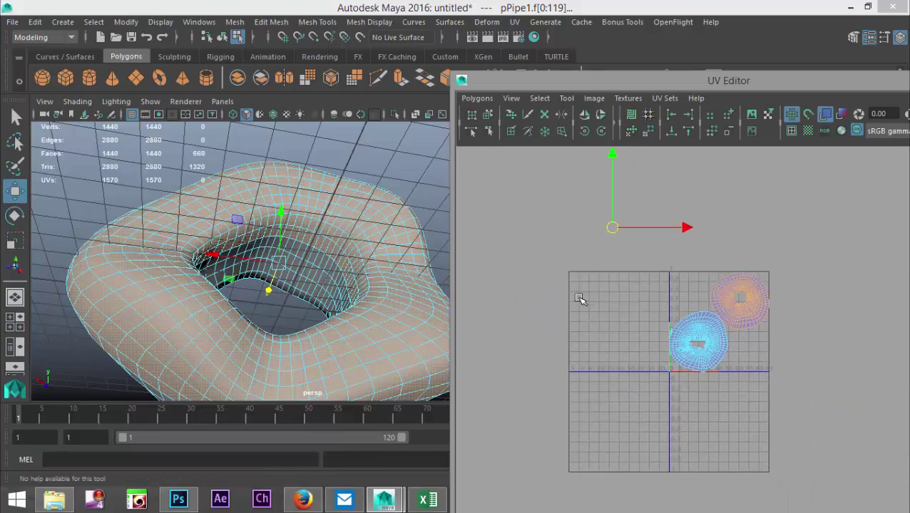
Move the finished ring-shaped UV shell out of the UV tile, away from the other shell.
scroll(710, 350, "up", 3)
left_click(748, 317)
key("w")
left_click_drag(750, 278, 555, 229)
right_click(538, 246)
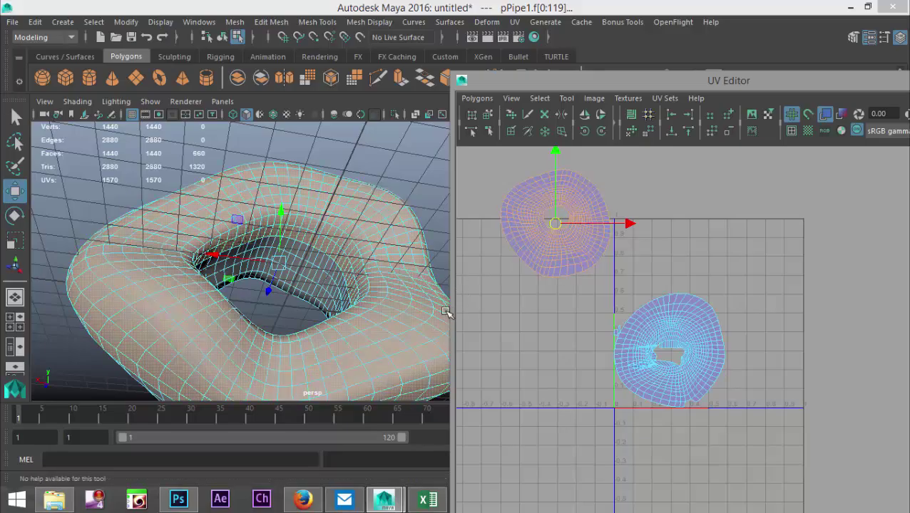
Select the second large UV shell, move it away from the UV origin, and view its faces inside the pipe's hole.
left_click_drag(421, 317, 349, 345, "alt")
right_click_drag(662, 337, 628, 313)
left_click(645, 333)
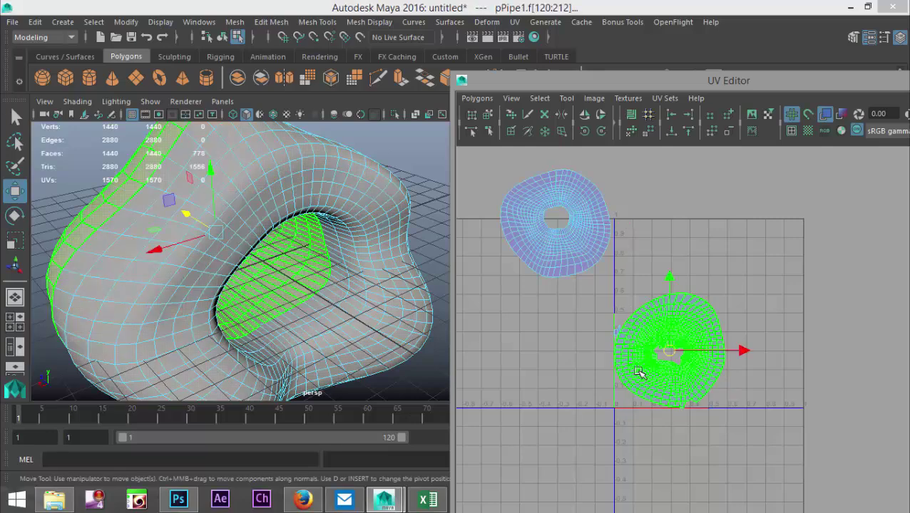
left_click_drag(675, 360, 721, 306)
left_click_drag(255, 328, 260, 300, "alt")
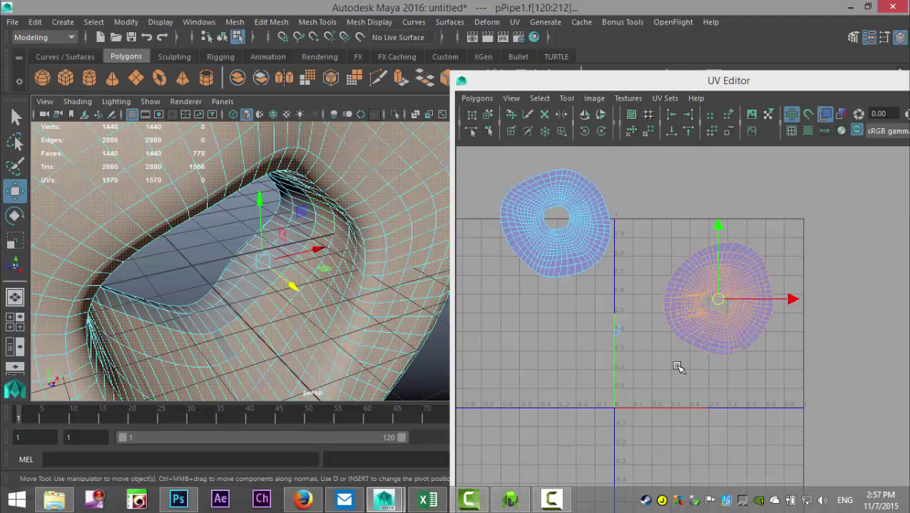
Unfold the second large UV shell to relax the overlapping area around its inner hole.
scroll(677, 367, "up", 5)
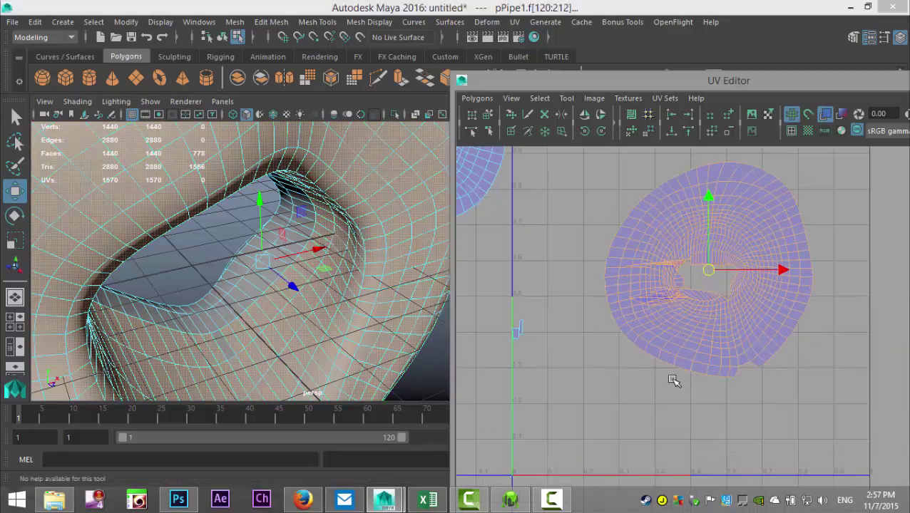
middle_click_drag(674, 380, 675, 399, "alt")
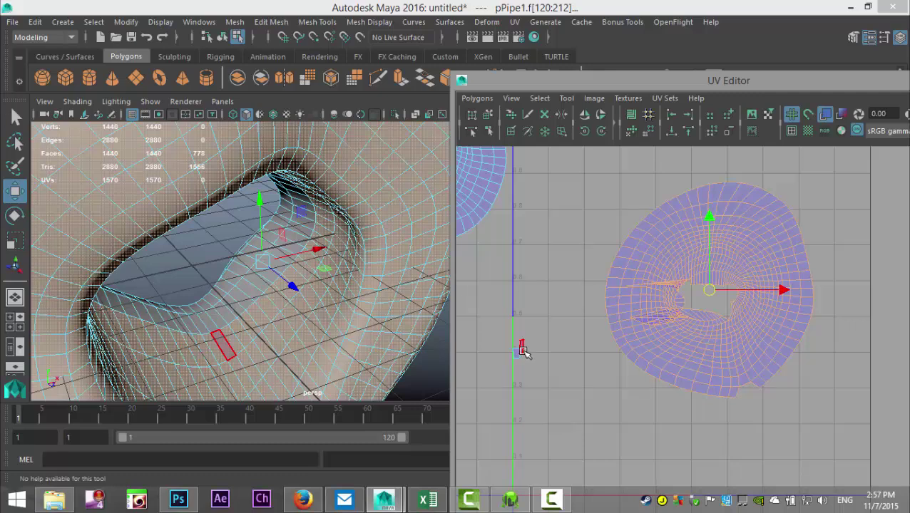
left_click(629, 371)
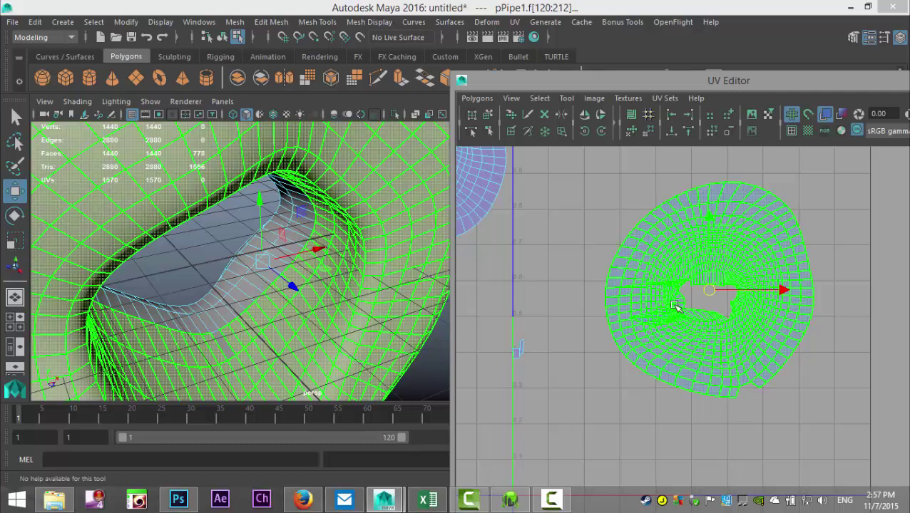
left_click(689, 298)
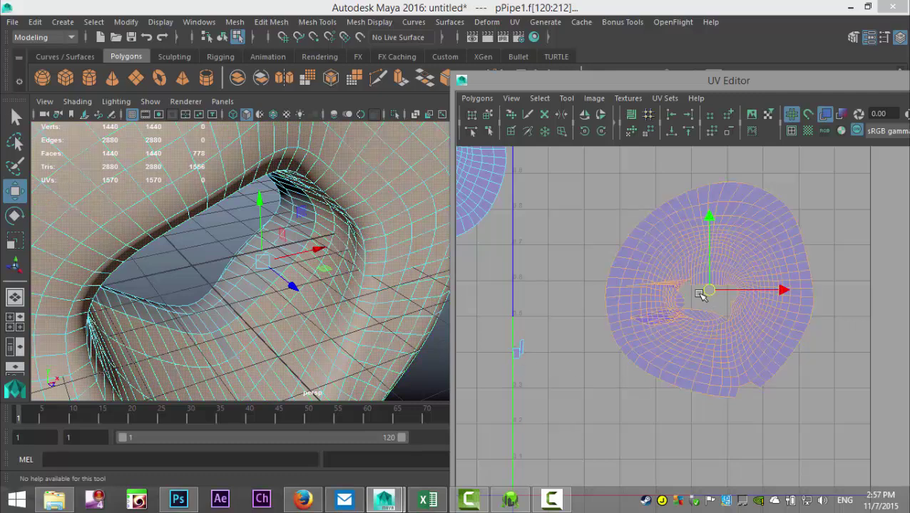
left_click(476, 99)
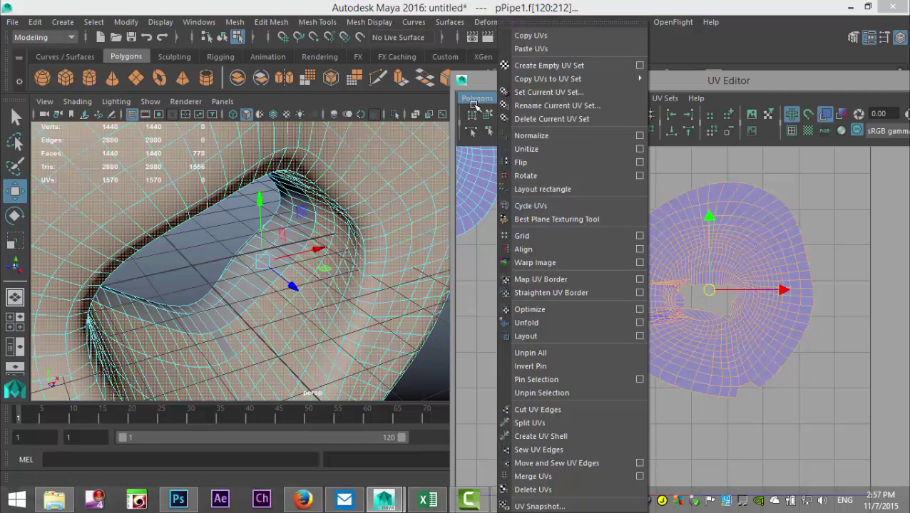
left_click(543, 323)
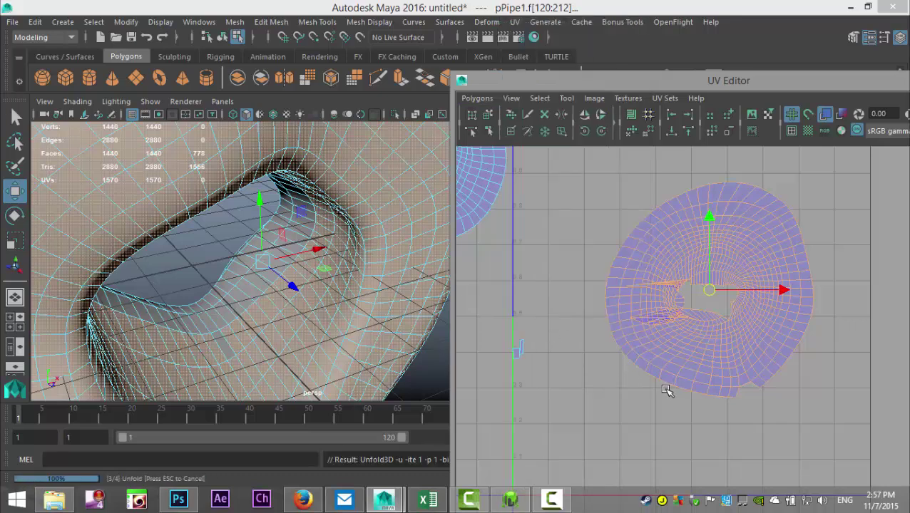
left_click(668, 391)
left_click(791, 423)
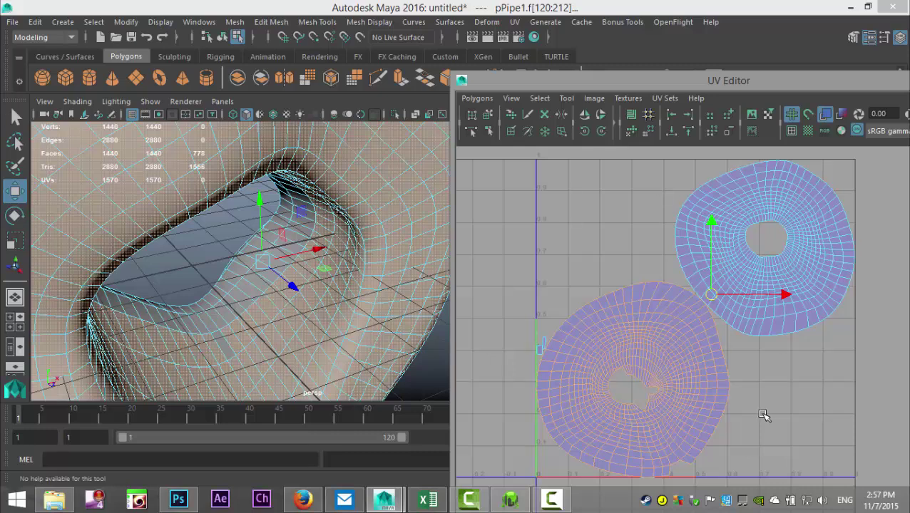
Examine the unfolded shell's jagged inner hole and its outer border for missing faces.
left_click(672, 385)
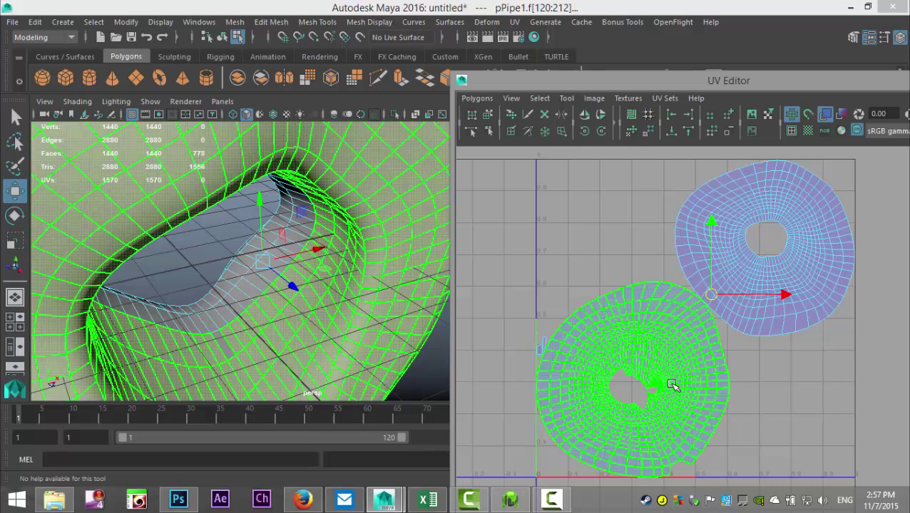
middle_click_drag(729, 420, 772, 393, "alt")
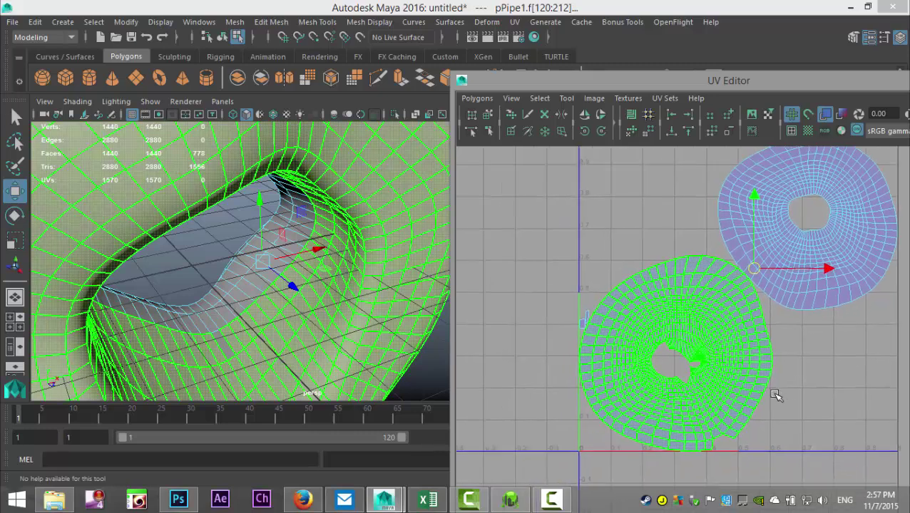
scroll(728, 380, "down", 1)
scroll(677, 364, "up", 1)
left_click(673, 362)
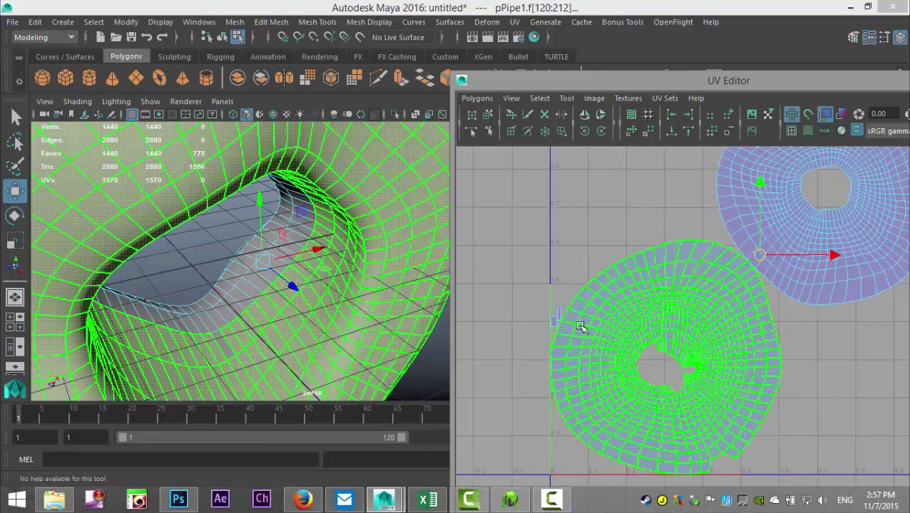
scroll(564, 326, "up", 2)
left_click(476, 246)
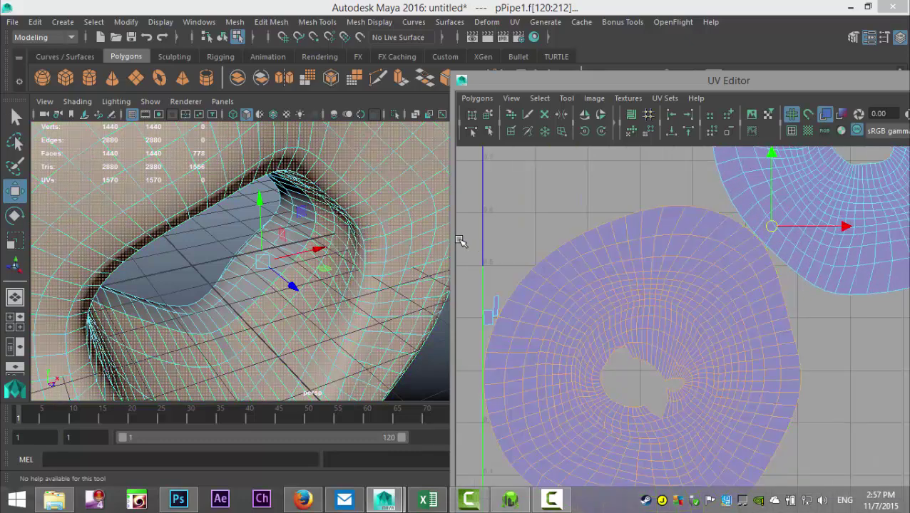
Maximize the UV Editor window and examine the two small stray shells beside the large one.
left_click_drag(449, 241, 330, 241)
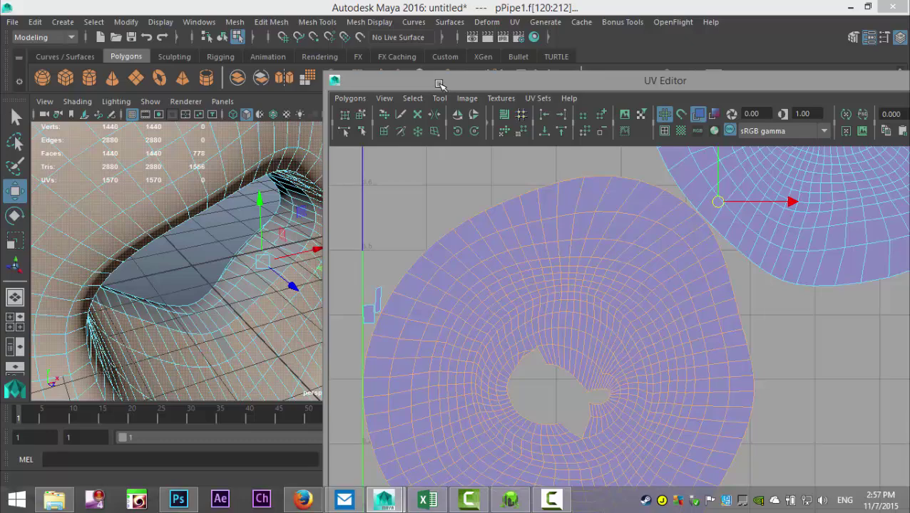
left_click_drag(439, 91, 449, 4)
left_click(417, 208)
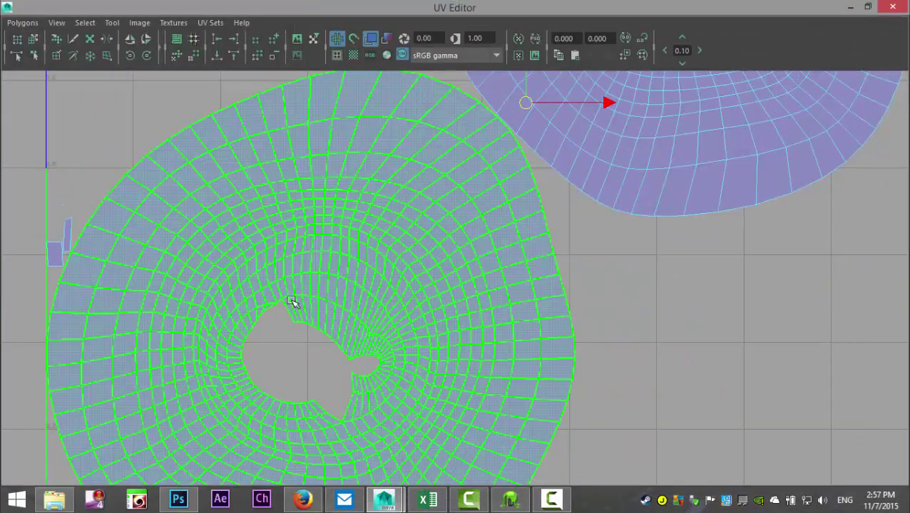
left_click(40, 331)
right_click_drag(55, 242, 48, 220)
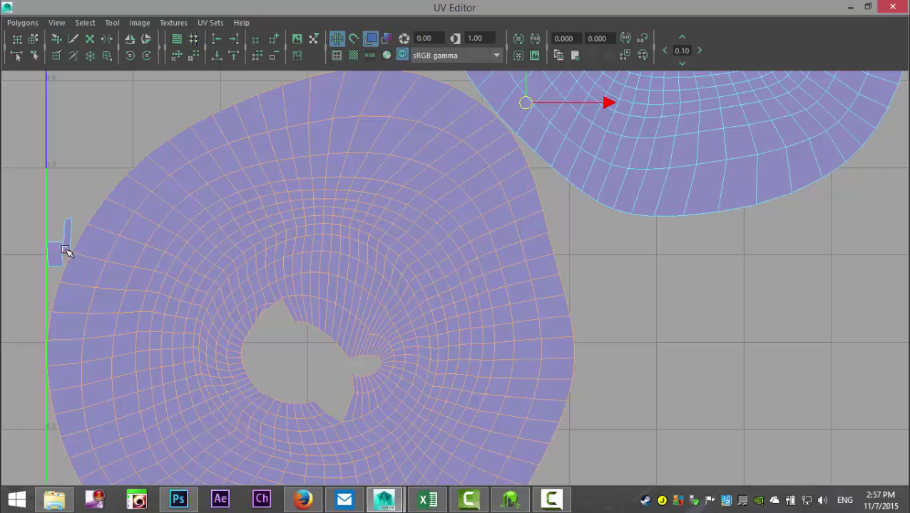
Attach the small square stray shell to the notch in the large shell's outer border with Move and Sew UV Edges.
scroll(404, 292, "down", 2)
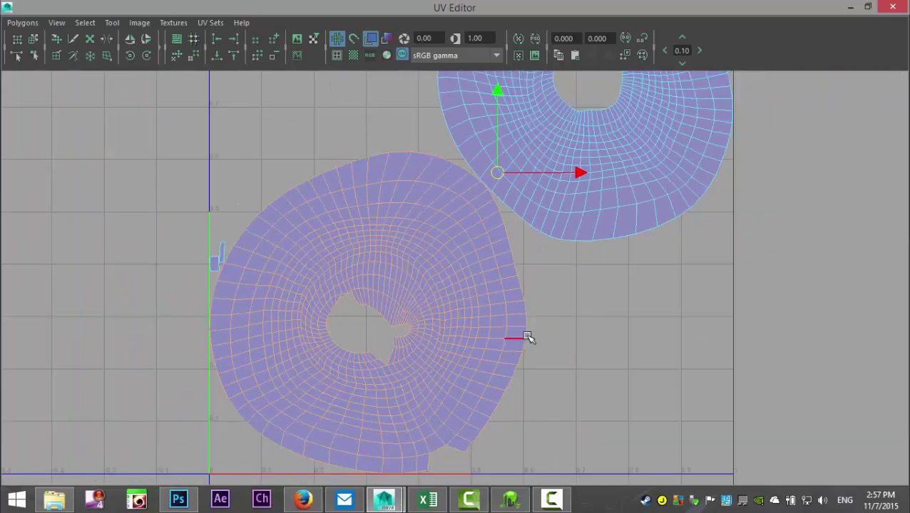
middle_click_drag(541, 342, 561, 430, "alt")
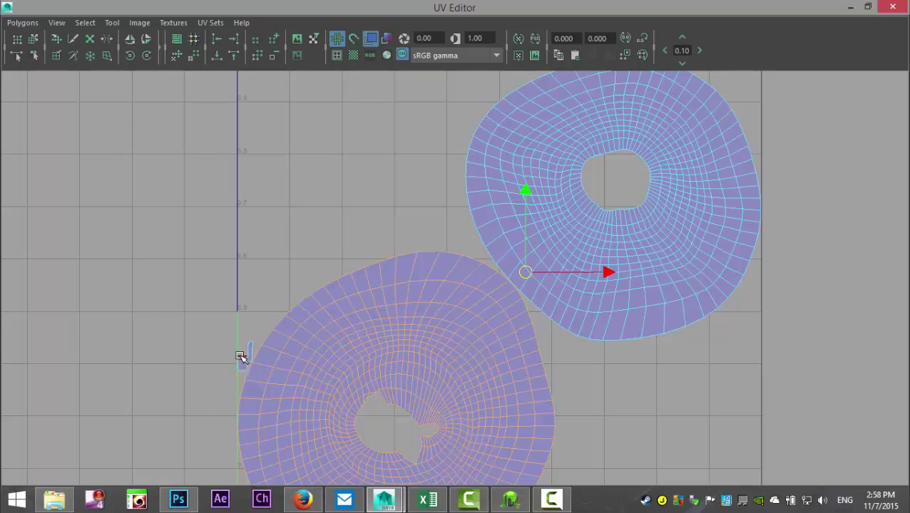
middle_click_drag(524, 395, 524, 278, "alt")
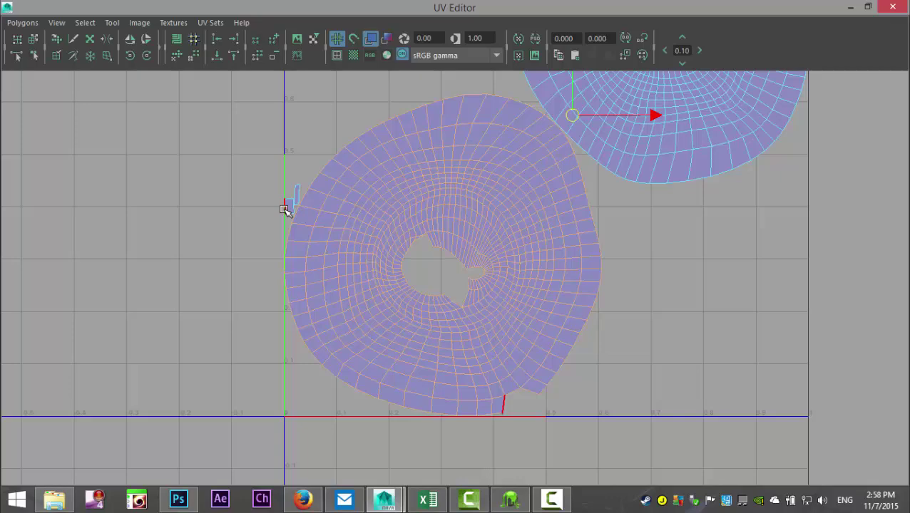
left_click(285, 210)
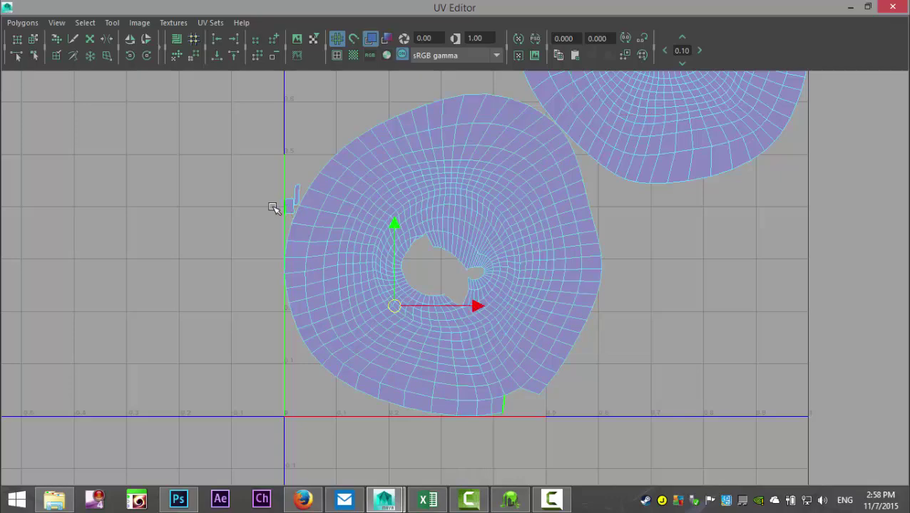
left_click(22, 22)
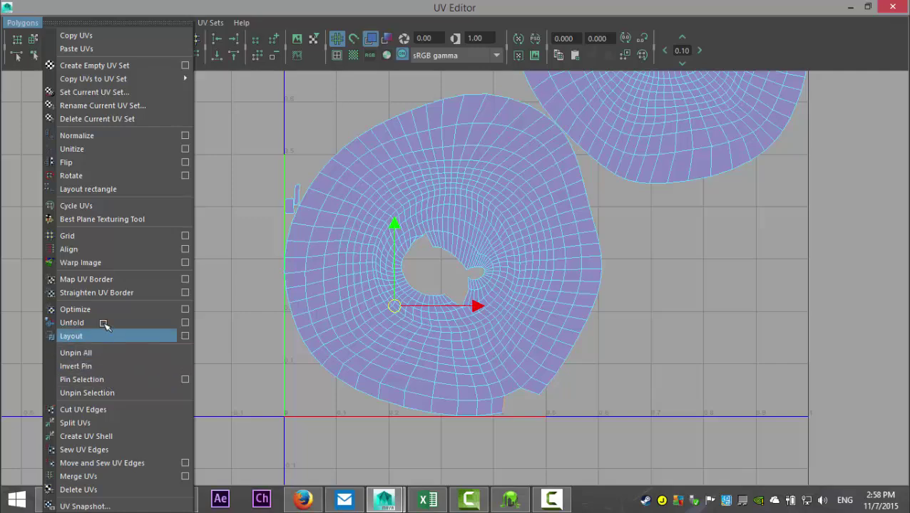
left_click(107, 476)
left_click(134, 454)
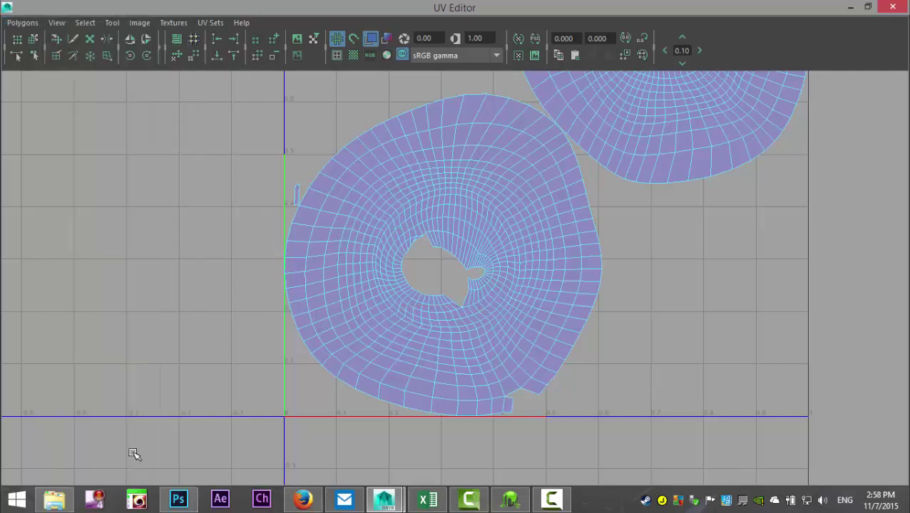
Attach the remaining thin stray shell to the large shell with Move and Sew UV Edges on its border edge.
left_click(293, 195)
left_click(22, 22)
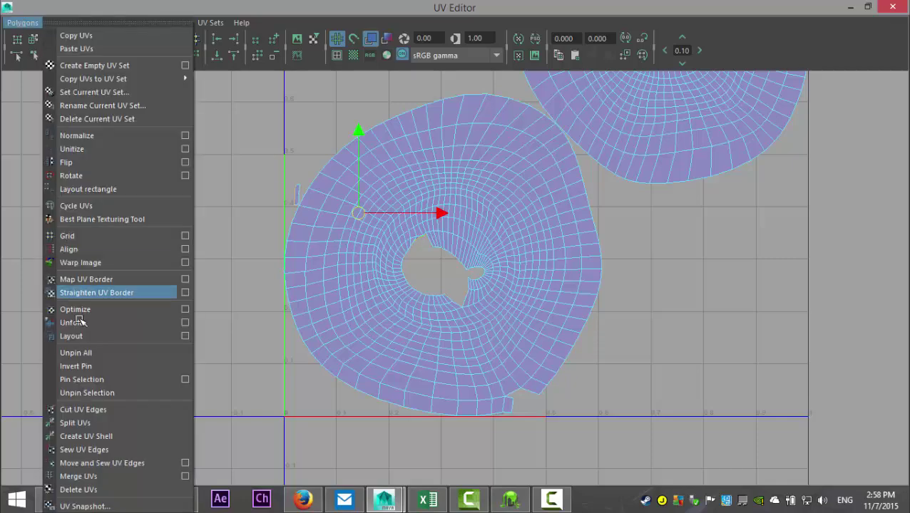
left_click(132, 464)
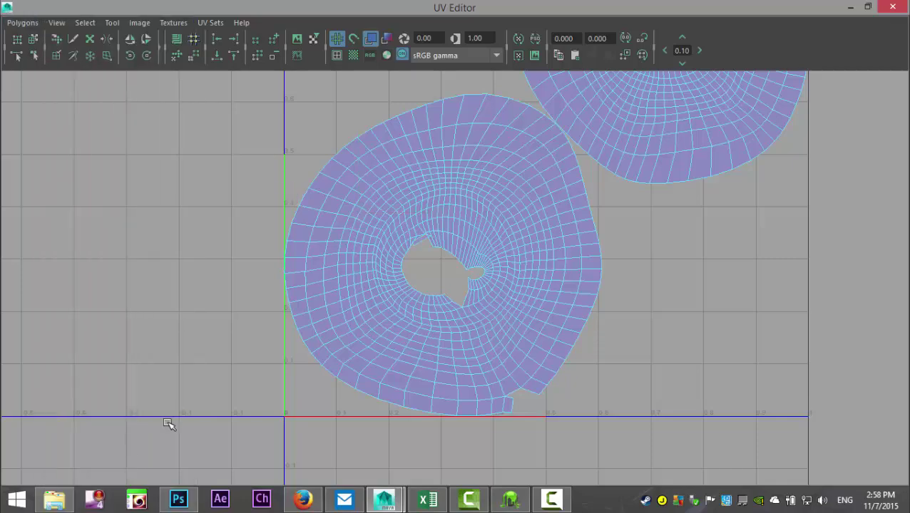
Select the whole large shell with its attached pieces and unfold it again.
right_click_drag(436, 240, 419, 227)
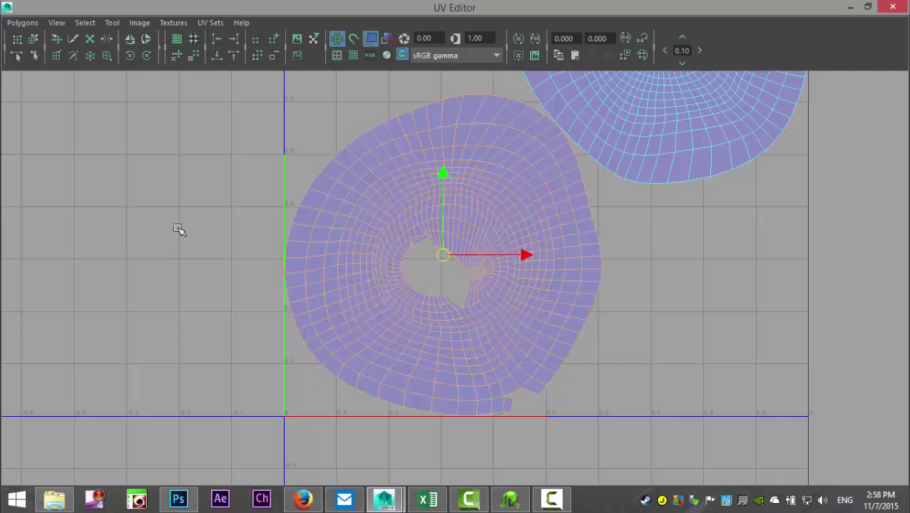
left_click(22, 23)
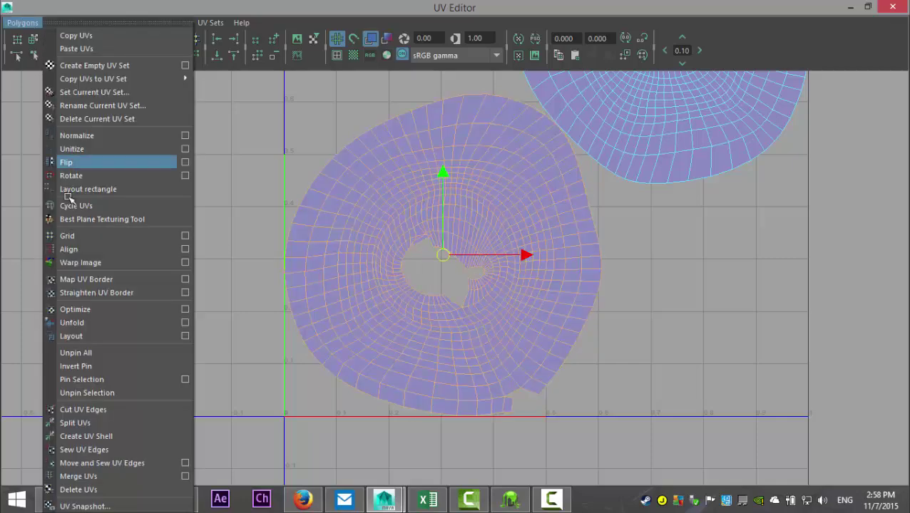
left_click(104, 324)
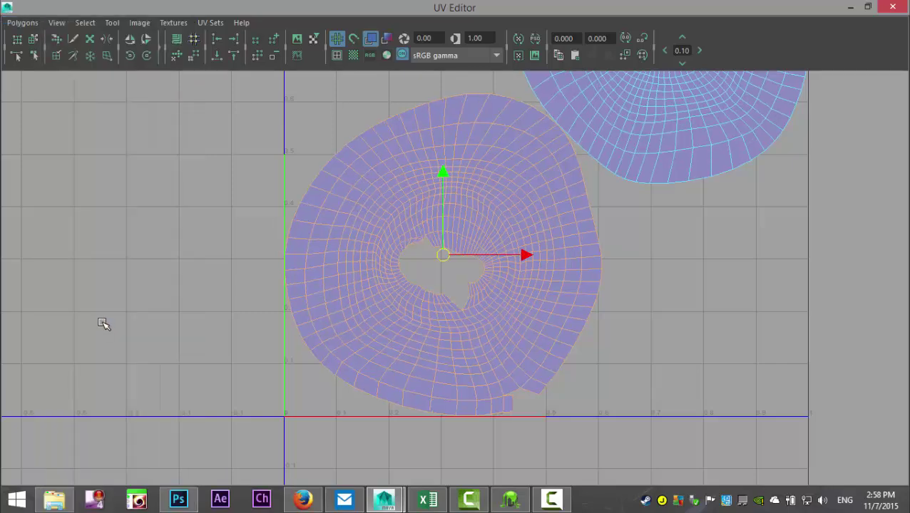
Close the notch in the large shell's outer border by selecting its open edges and applying Move and Sew UV Edges.
scroll(531, 433, "up", 2)
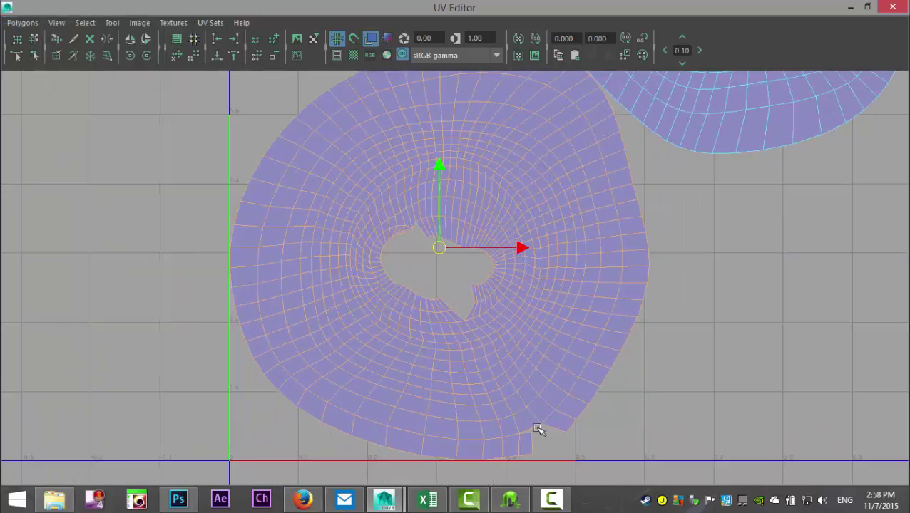
middle_click_drag(609, 399, 491, 321, "alt")
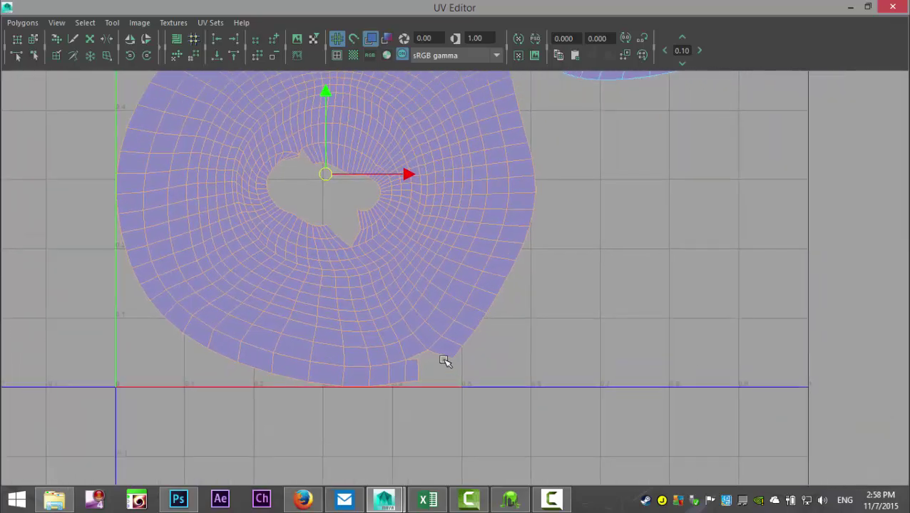
left_click(439, 359)
right_click(437, 354)
left_click(436, 318)
left_click(437, 355)
left_click(423, 354)
left_click(25, 23)
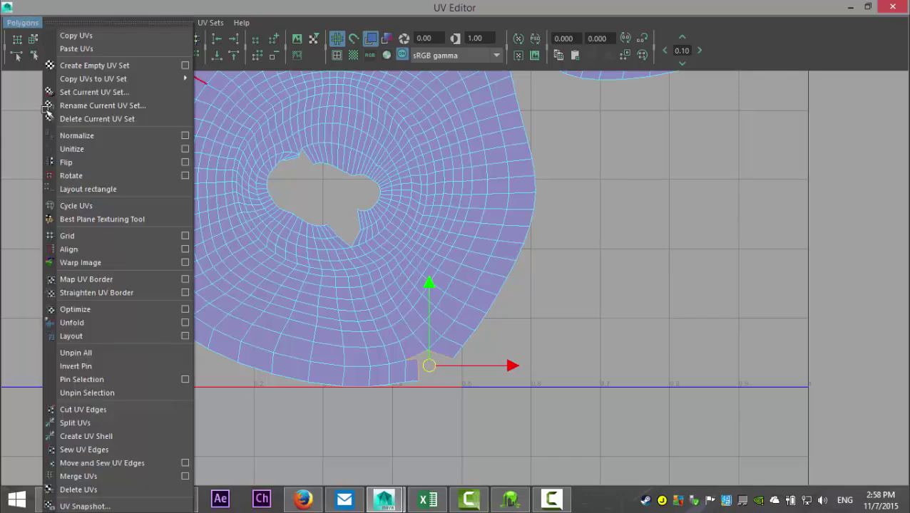
left_click(106, 462)
Close the lower V-shaped gap in the inner hole's border with Move and Sew UV Edges on its open edges.
middle_click_drag(357, 342, 430, 391, "alt")
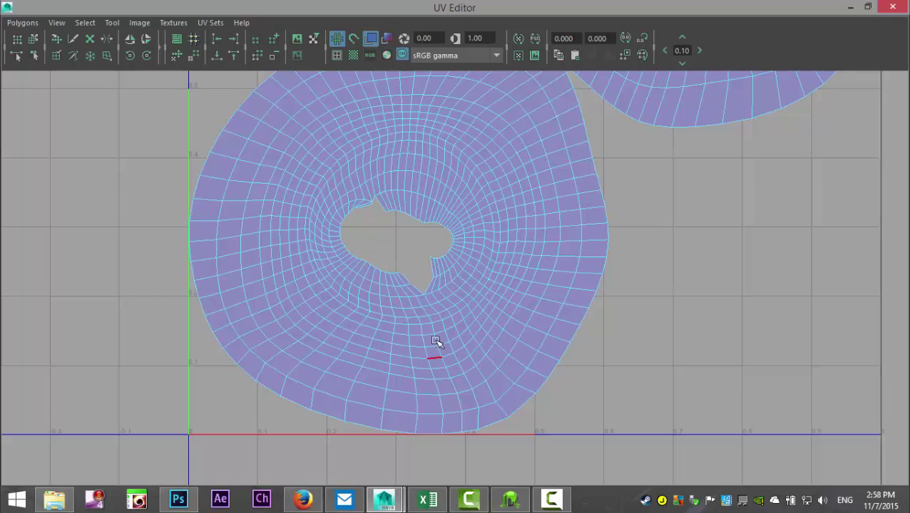
left_click(428, 283)
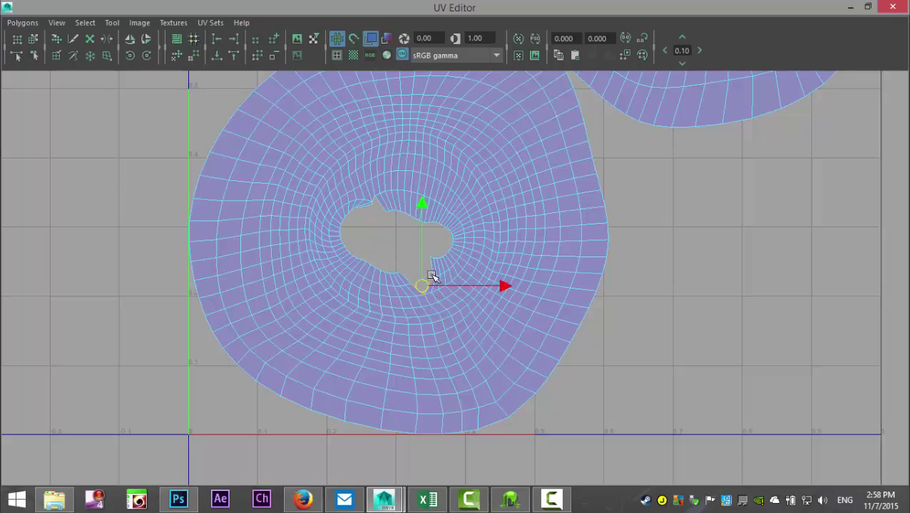
left_click_drag(433, 276, 428, 267)
left_click(23, 23)
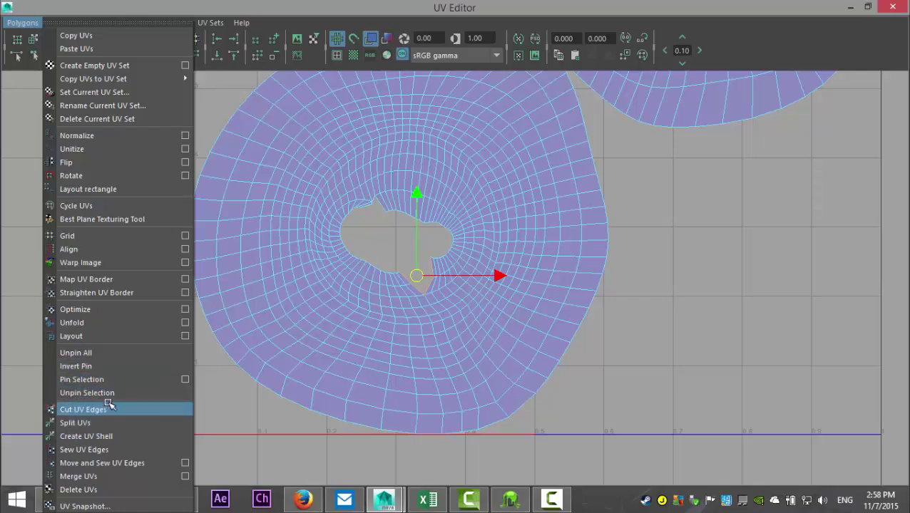
left_click(142, 463)
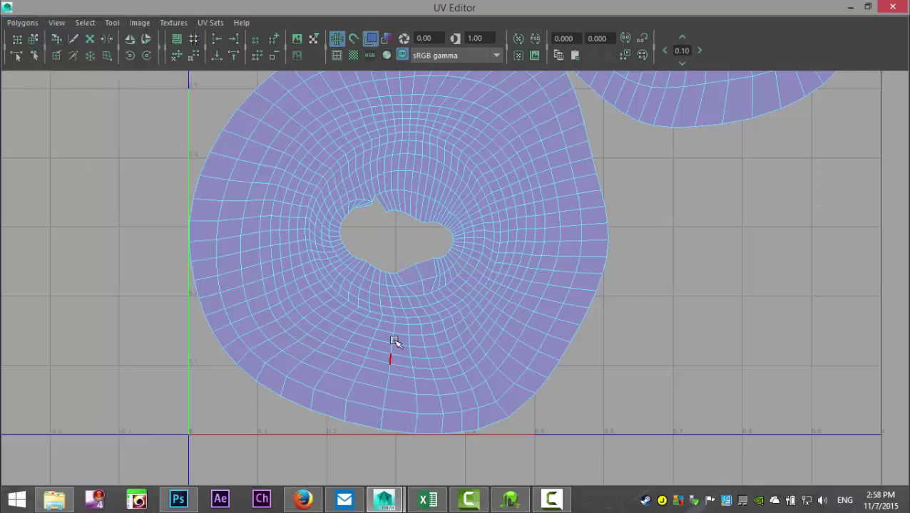
Close the upper notch in the large shell's inner hole with Move and Sew UV Edges on its open edge.
scroll(461, 329, "up", 4)
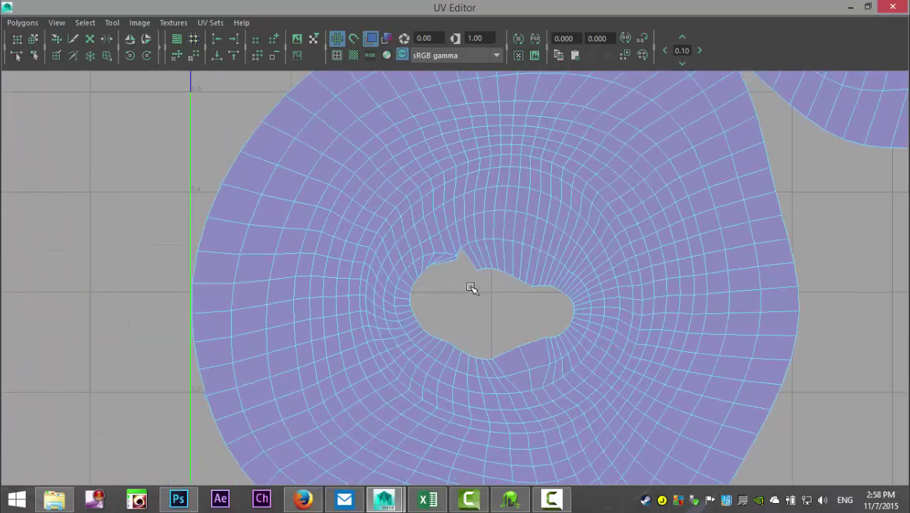
left_click(470, 264)
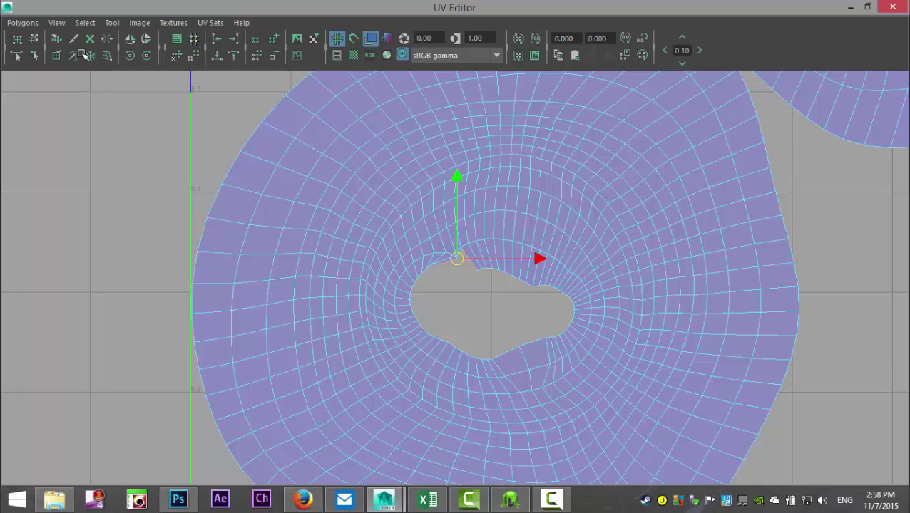
left_click(22, 23)
left_click(126, 463)
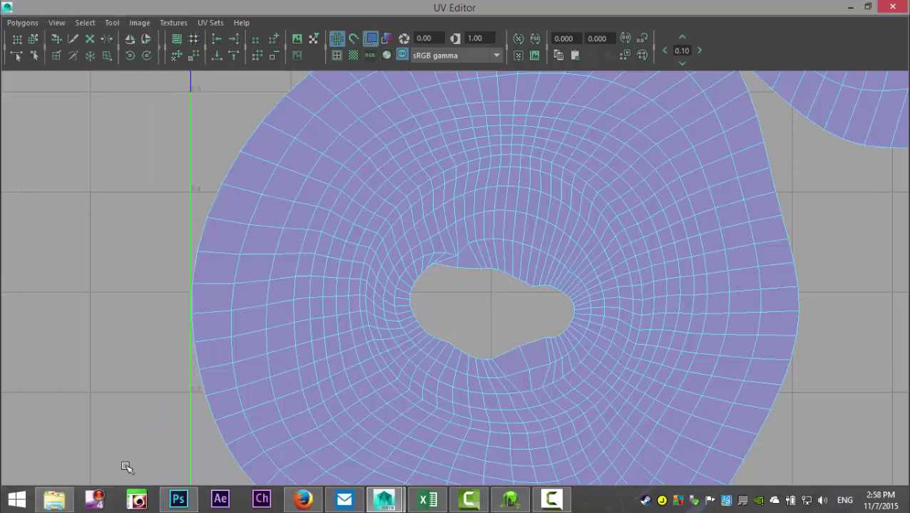
Select the whole large shell and unfold it again to even out its sewn inner hole.
scroll(295, 370, "up", 1)
scroll(359, 374, "down", 3)
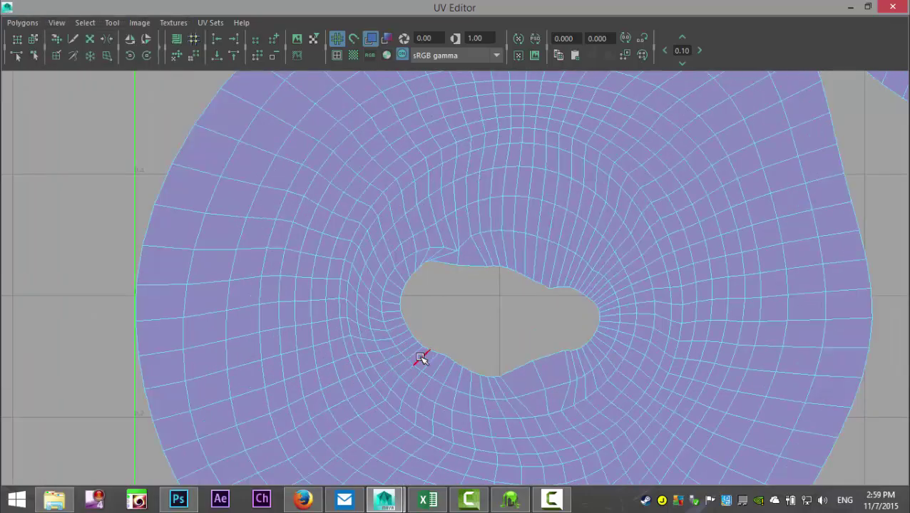
right_click_drag(472, 215, 420, 197)
left_click(441, 207)
left_click(22, 23)
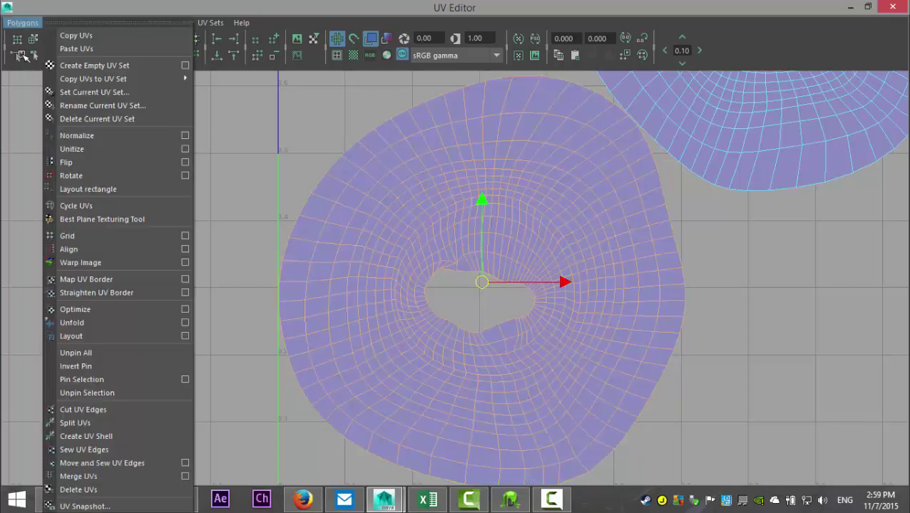
left_click(90, 323)
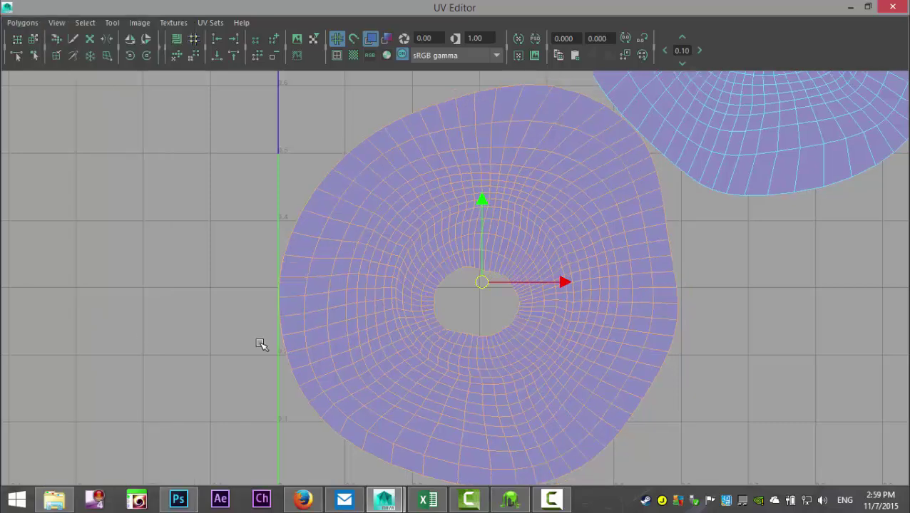
Select both UV shells and arrange them in the UV square with Layout.
key("F8")
middle_click_drag(625, 341, 382, 442, "alt")
middle_click_drag(594, 316, 721, 339, "alt")
scroll(718, 342, "down", 2)
key("F8")
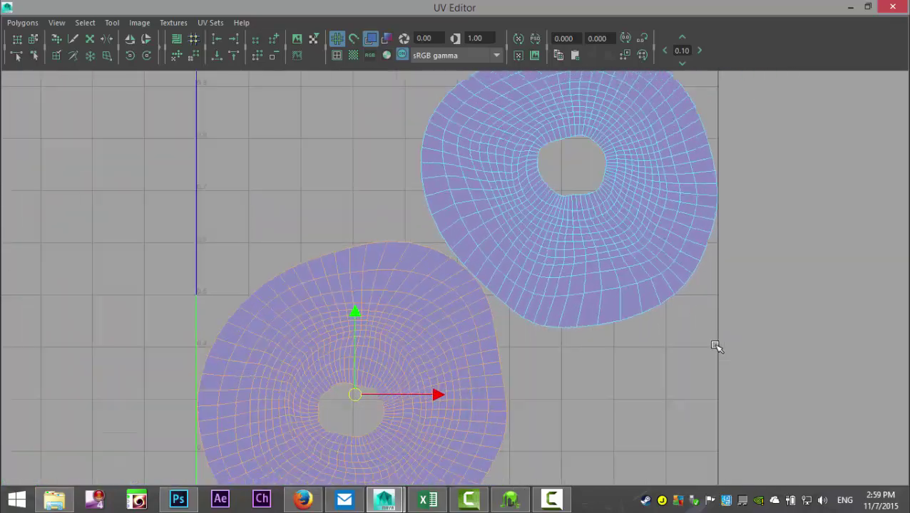
scroll(717, 347, "down", 3)
middle_click_drag(639, 396, 646, 375, "alt")
scroll(646, 375, "down", 2)
left_click_drag(271, 107, 653, 360)
left_click(24, 22)
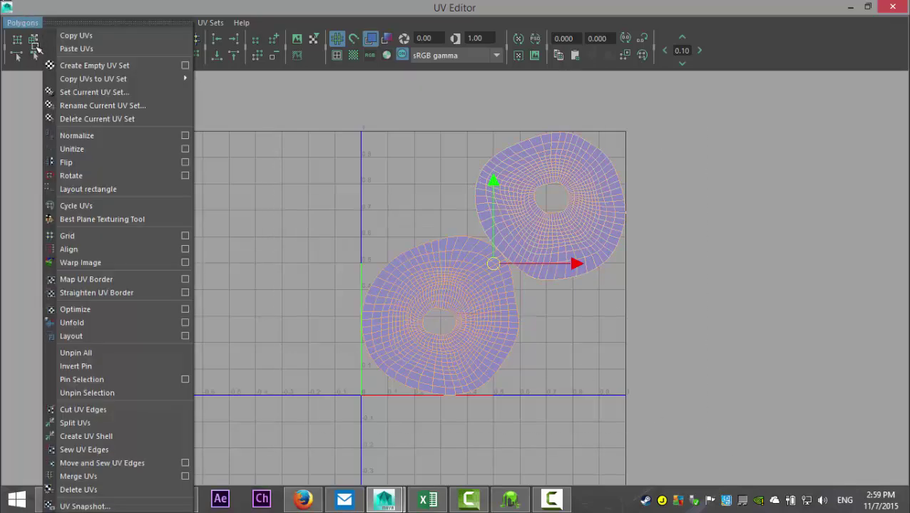
left_click(93, 338)
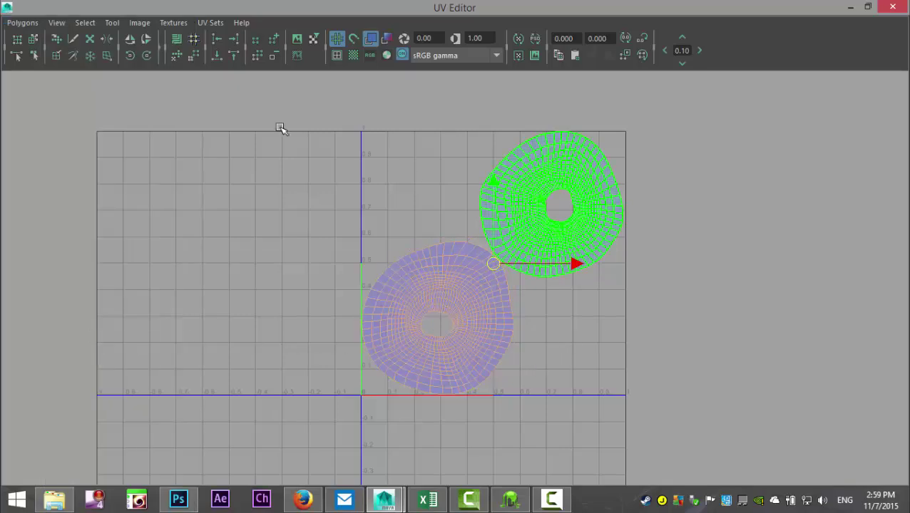
Return to the 3D view, show the pipe with its checker texture, and frame it to check the pattern.
left_click(849, 7)
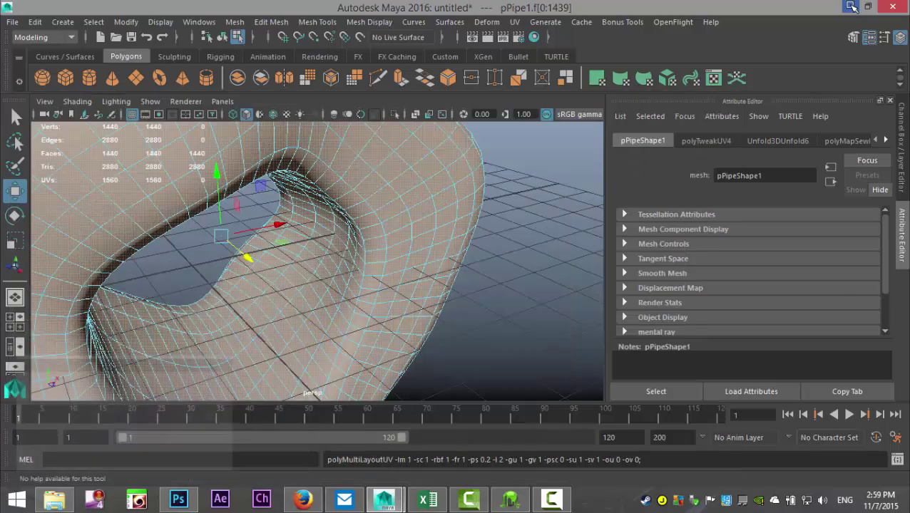
left_click(288, 114)
key("f")
left_click_drag(391, 296, 270, 180, "alt")
scroll(474, 300, "up", 10)
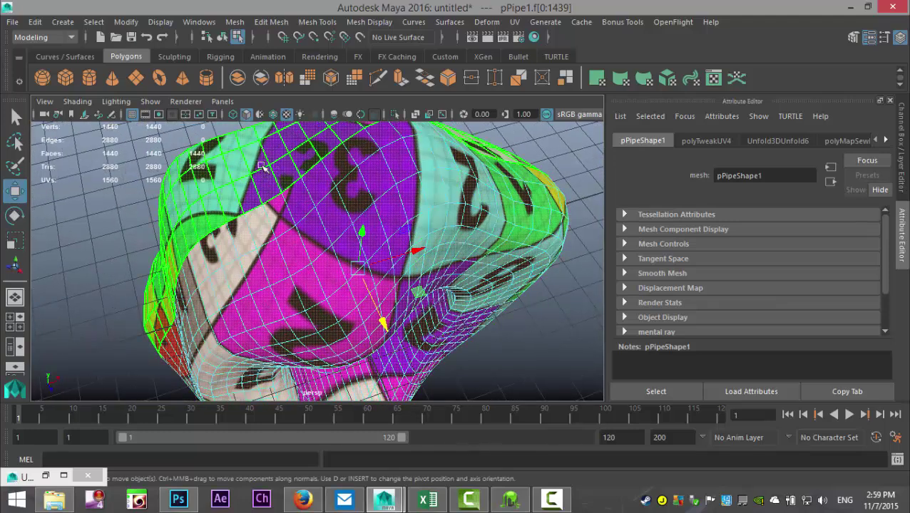
Select the faces of the upper UV shell on the pipe, reopen the UV Editor, and rotate that shell by one preset increment.
left_click(265, 165)
left_click(518, 23)
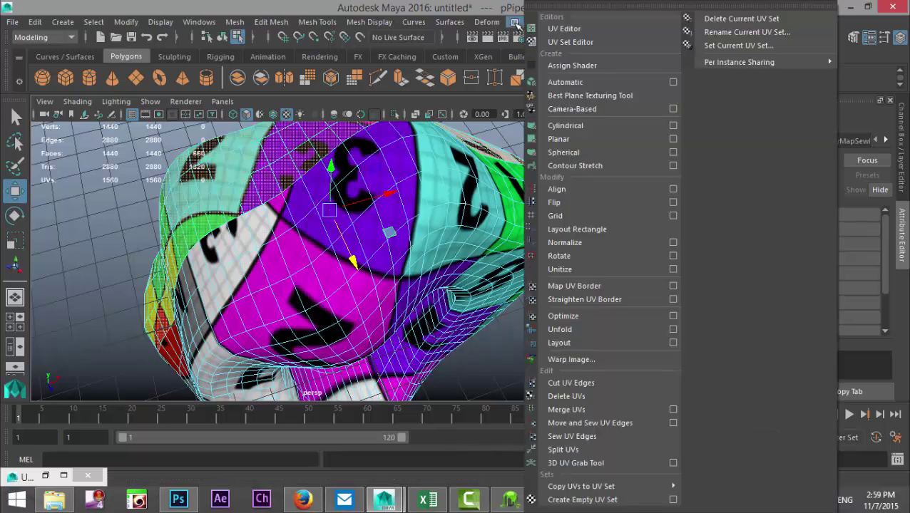
left_click(563, 29)
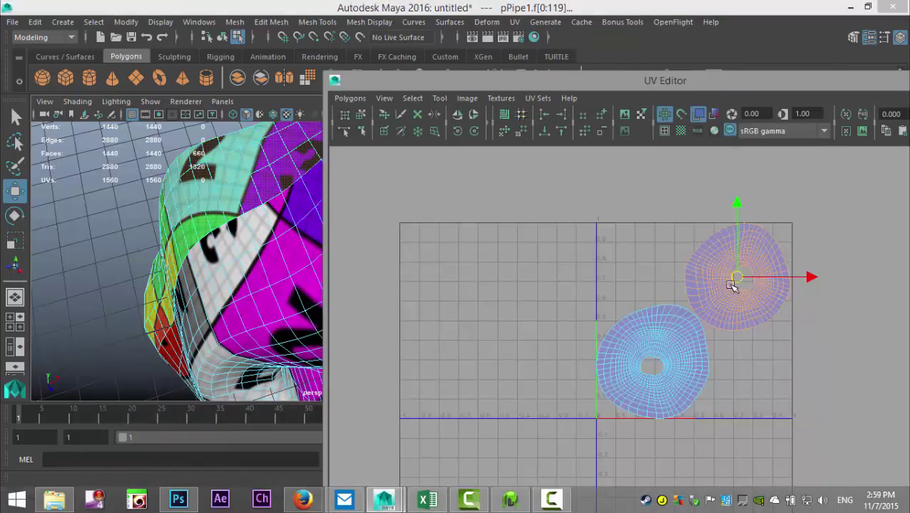
left_click(476, 132)
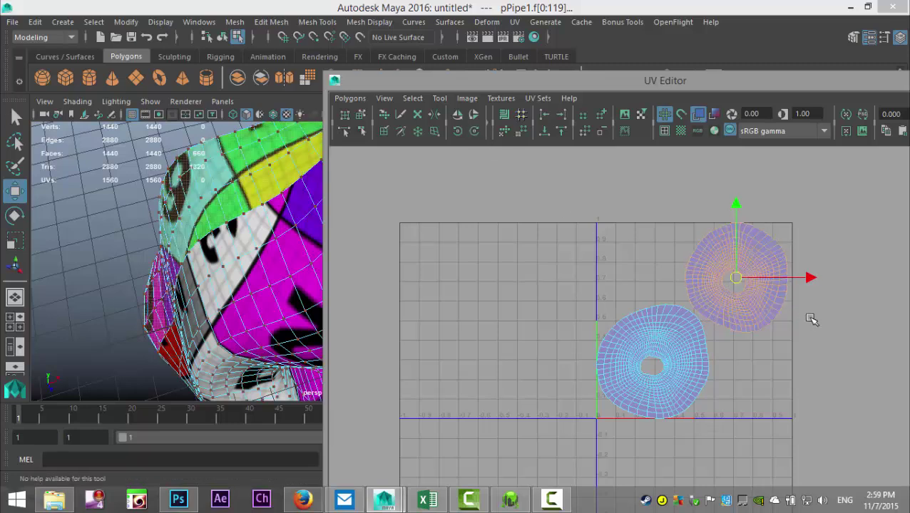
Rotate the upper shell freehand with the Rotate tool to adjust the checker pattern's direction on the pipe.
key("e")
left_click_drag(803, 300, 615, 464)
left_click_drag(744, 350, 559, 359)
left_click_drag(214, 277, 181, 270, "alt")
left_click_drag(764, 339, 695, 345)
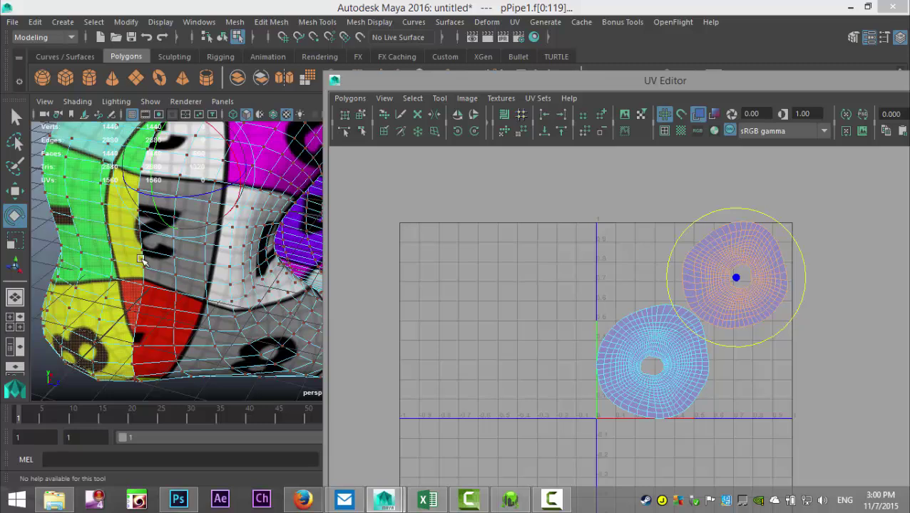
Clear the selection and examine the checker pattern around the pipe and across the seam between its two shells.
scroll(142, 259, "down", 6)
left_click_drag(153, 284, 146, 285, "alt")
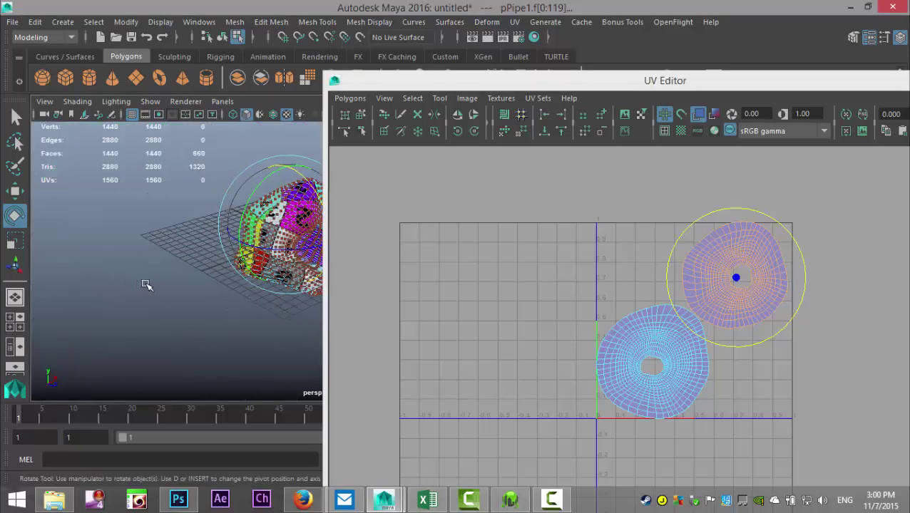
middle_click_drag(177, 292, 93, 298, "alt")
scroll(228, 343, "up", 3)
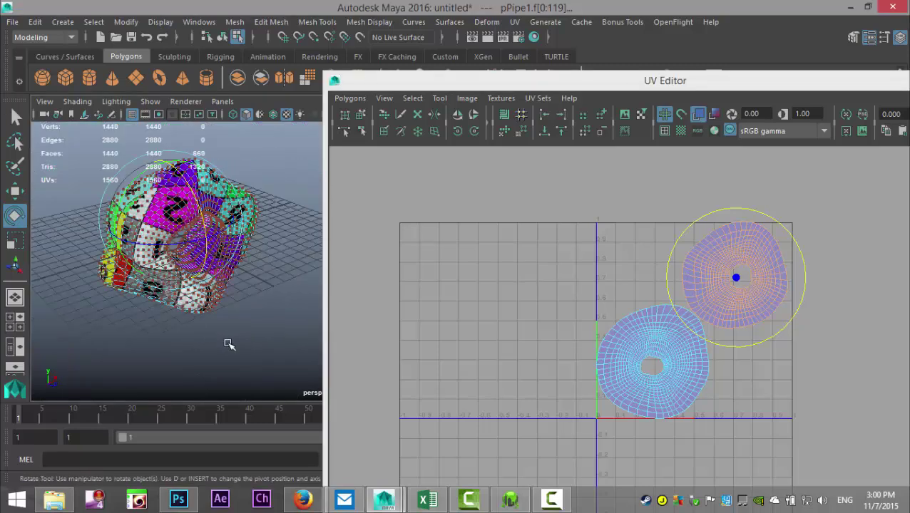
left_click(259, 338)
scroll(253, 332, "up", 2)
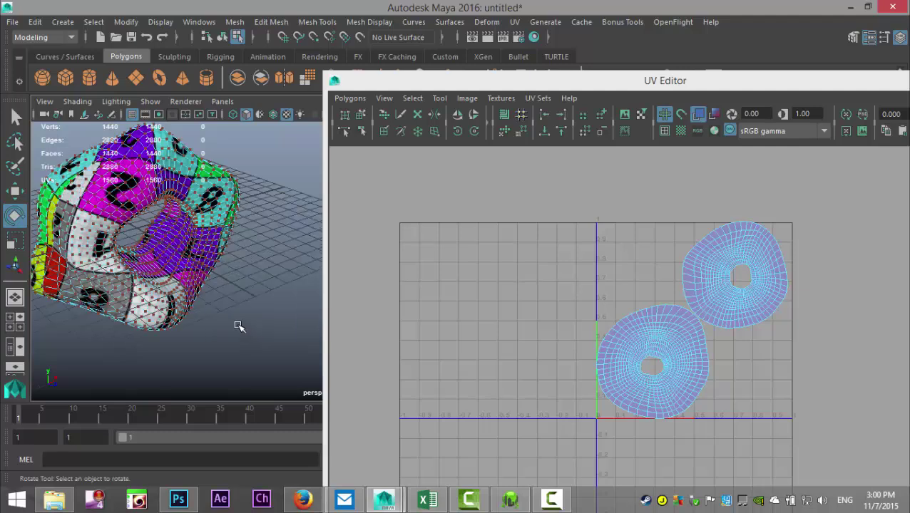
left_click_drag(227, 330, 273, 350, "alt")
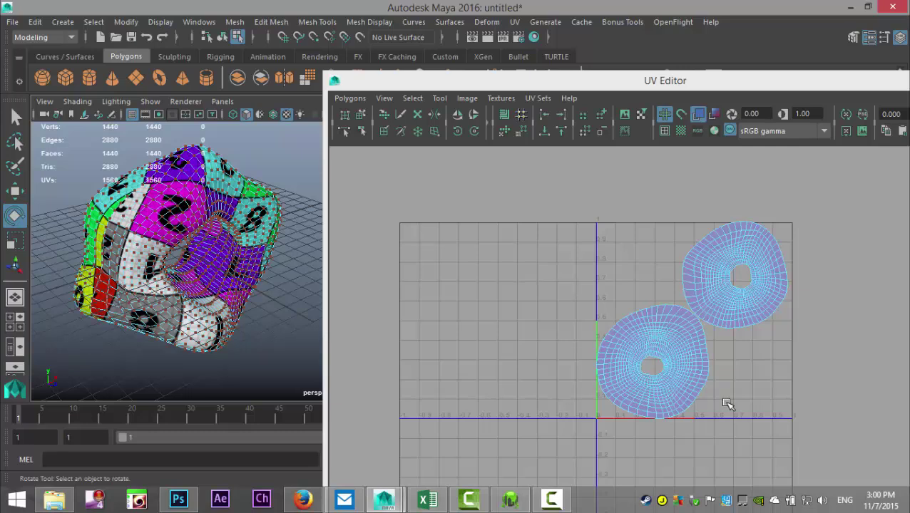